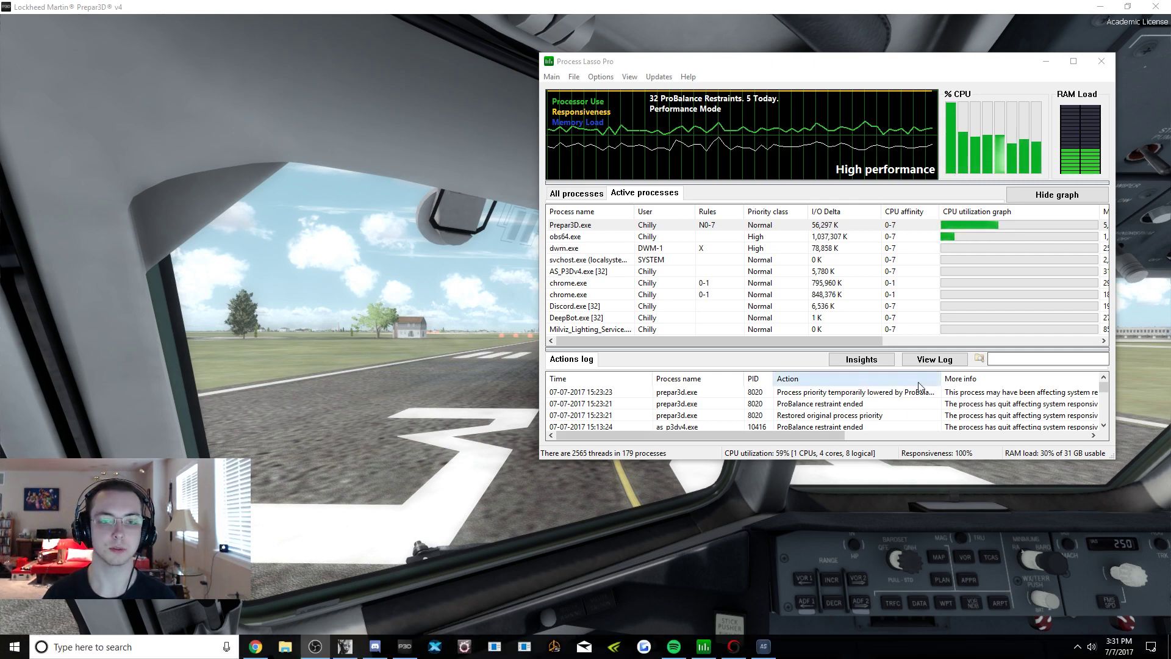
# - Examine the resource usage columns of the active processes and look through the list of all running processes
pyautogui.moveTo(795, 342); pyautogui.dragTo(1022, 337)
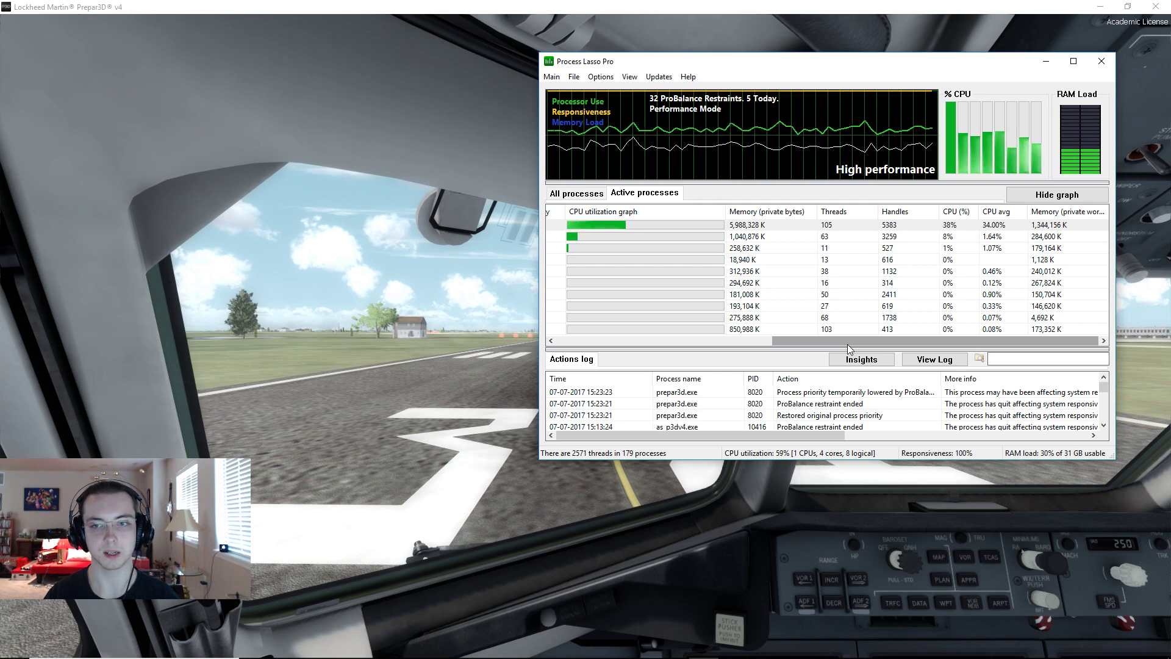
pyautogui.moveTo(848, 343); pyautogui.dragTo(646, 320)
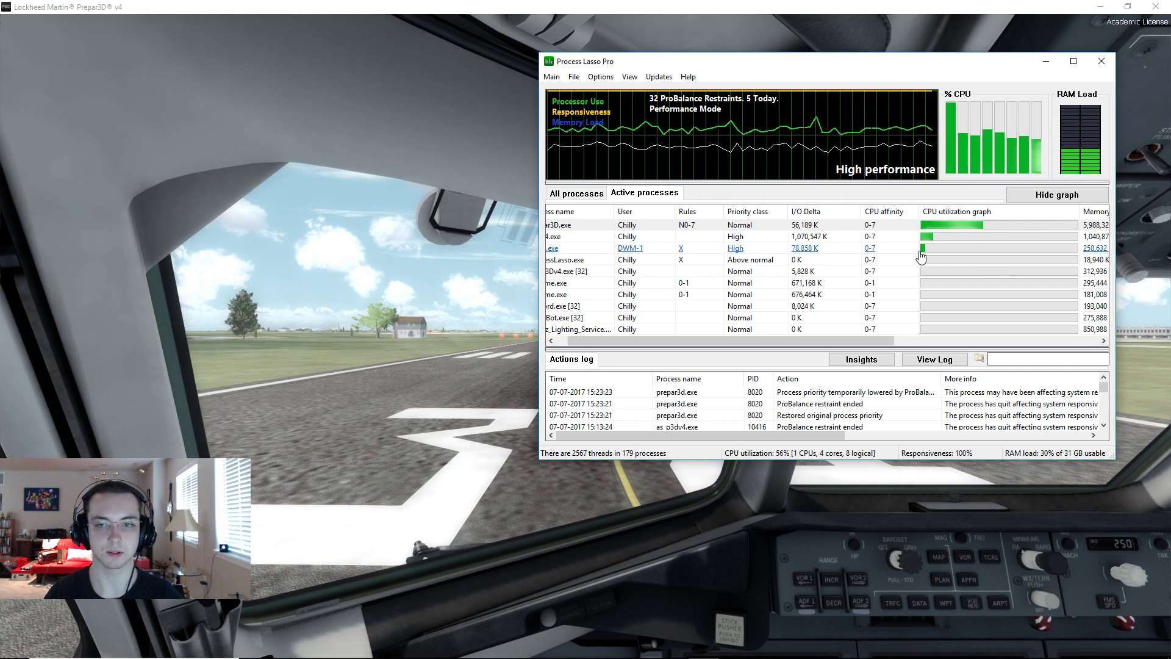
pyautogui.moveTo(803, 338); pyautogui.dragTo(792, 339)
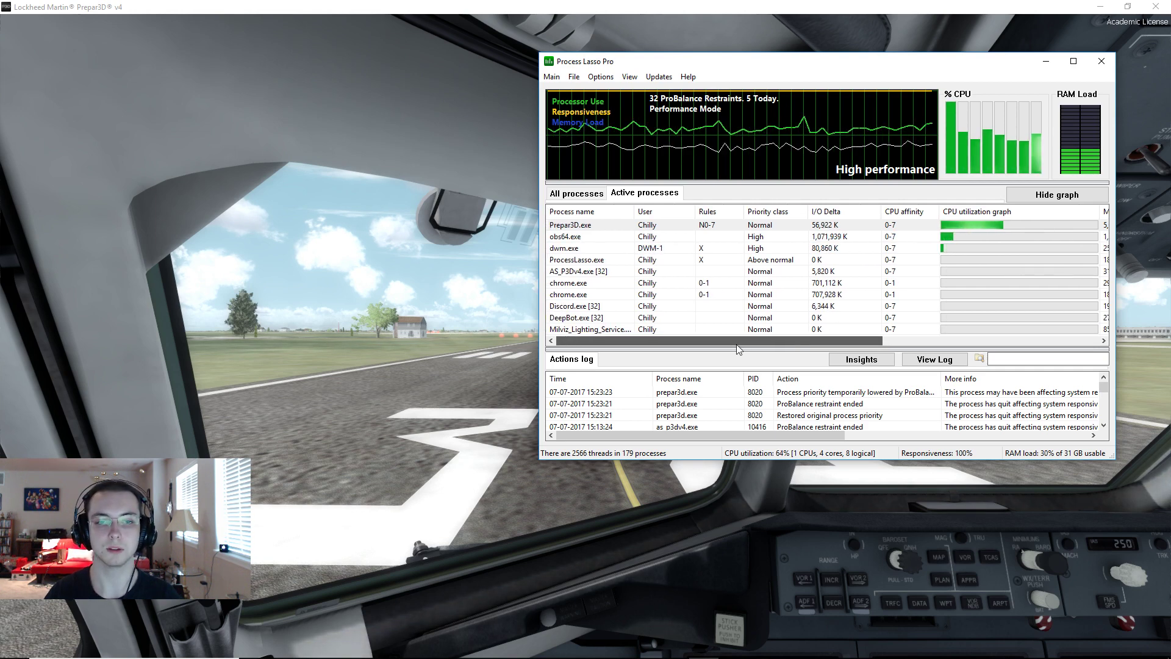
pyautogui.click(836, 226)
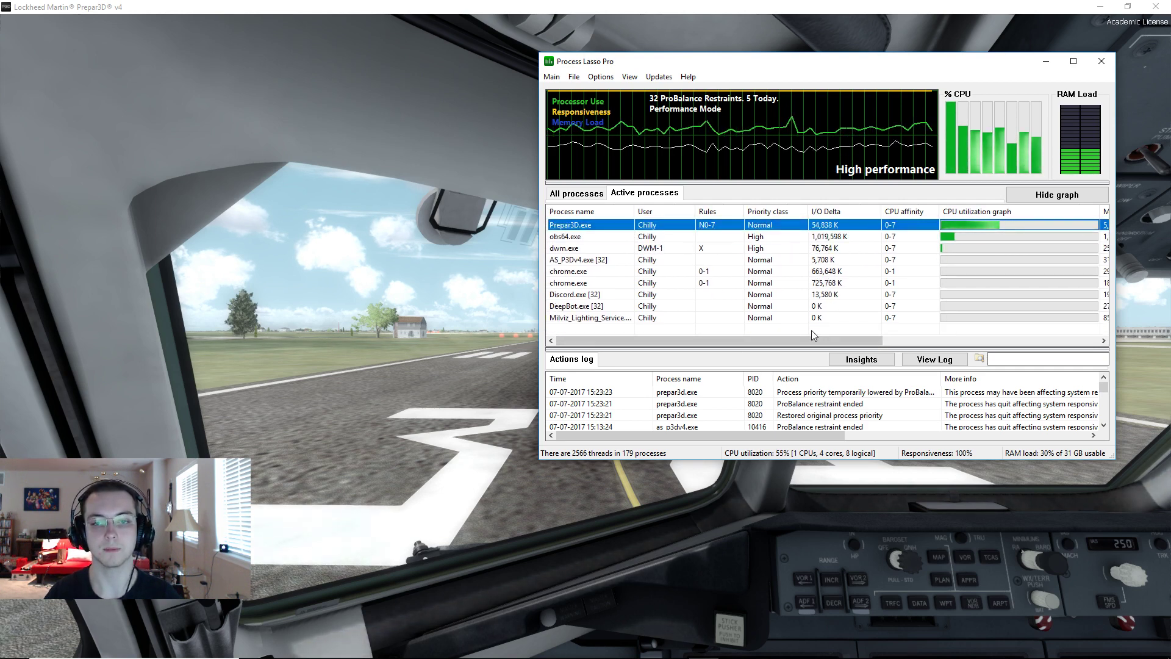
pyautogui.moveTo(829, 341); pyautogui.dragTo(860, 338)
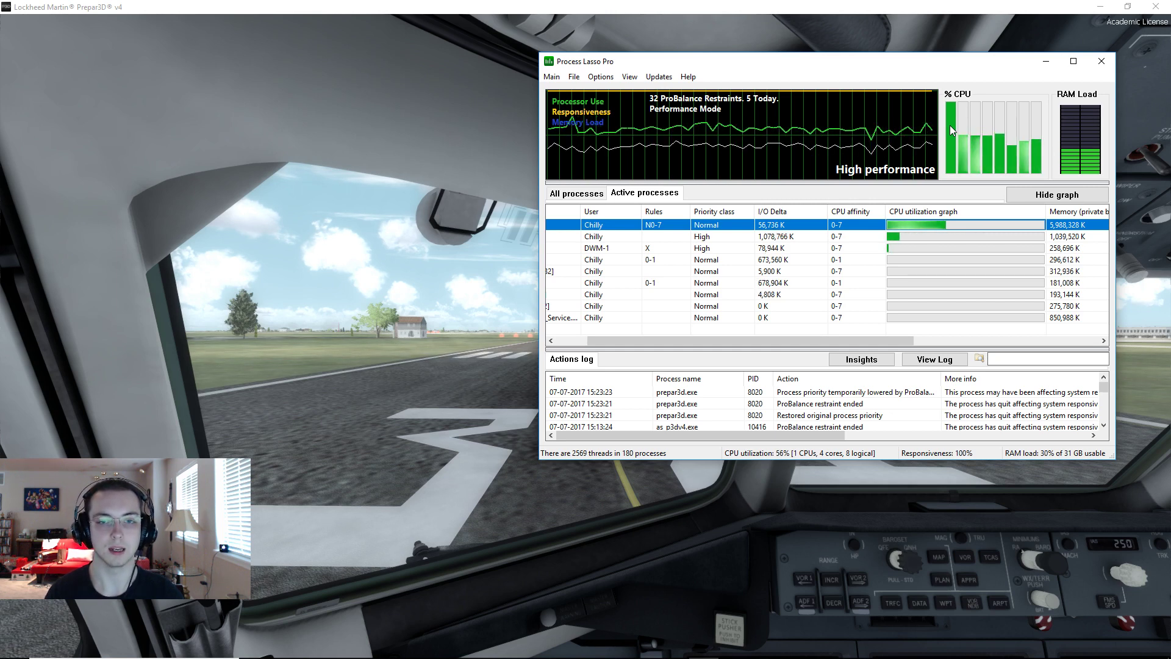
pyautogui.moveTo(803, 343); pyautogui.dragTo(759, 332)
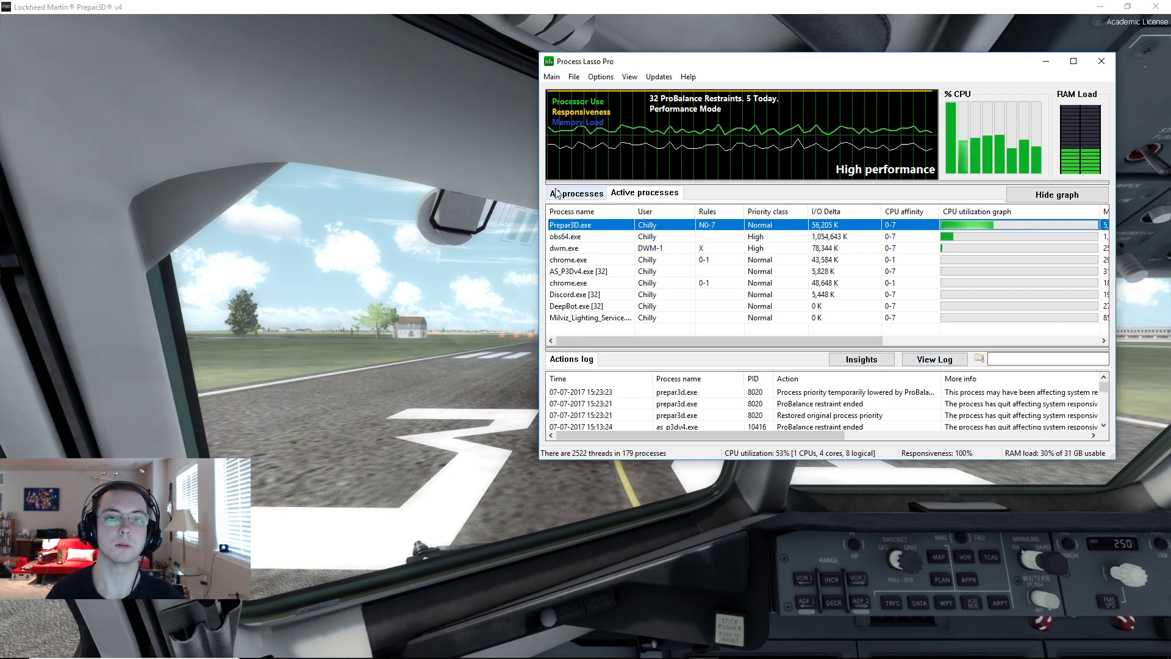
pyautogui.click(577, 193)
pyautogui.click(630, 198)
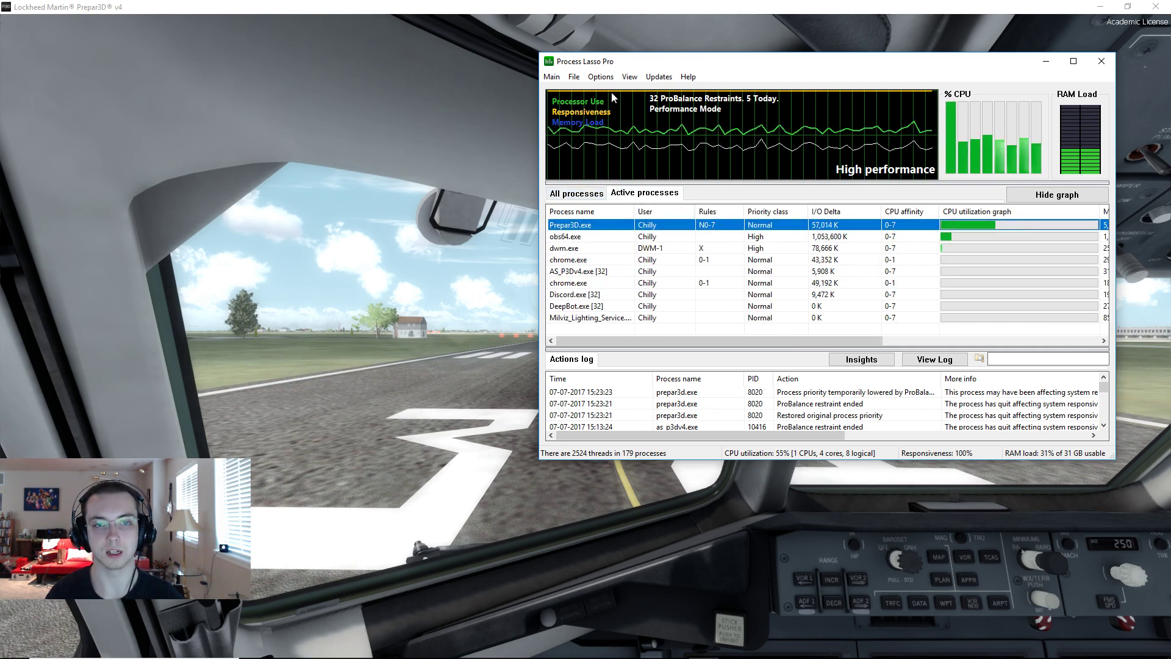
pyautogui.click(564, 194)
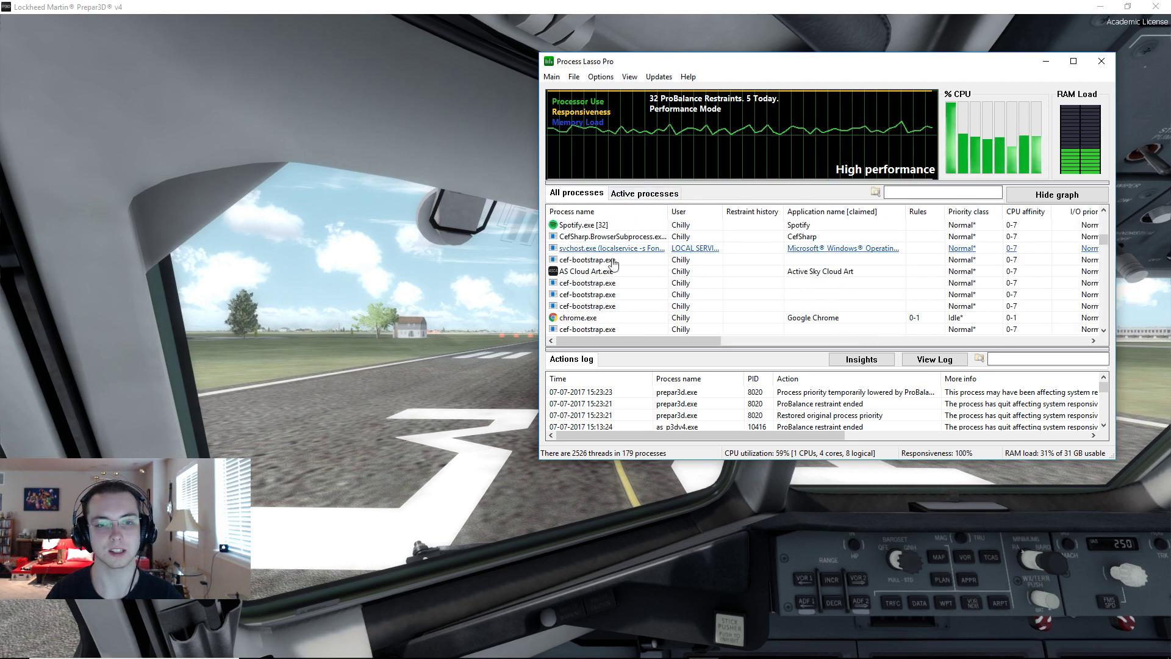
pyautogui.scroll(-20, 652, 268)
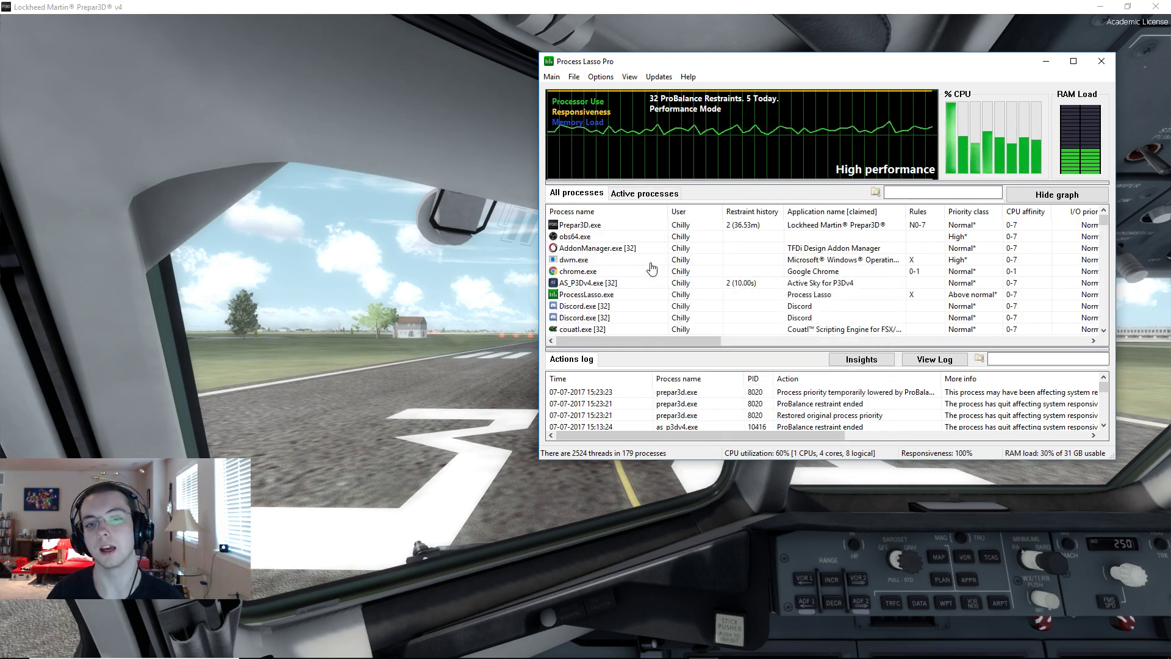
pyautogui.scroll(20, 662, 247)
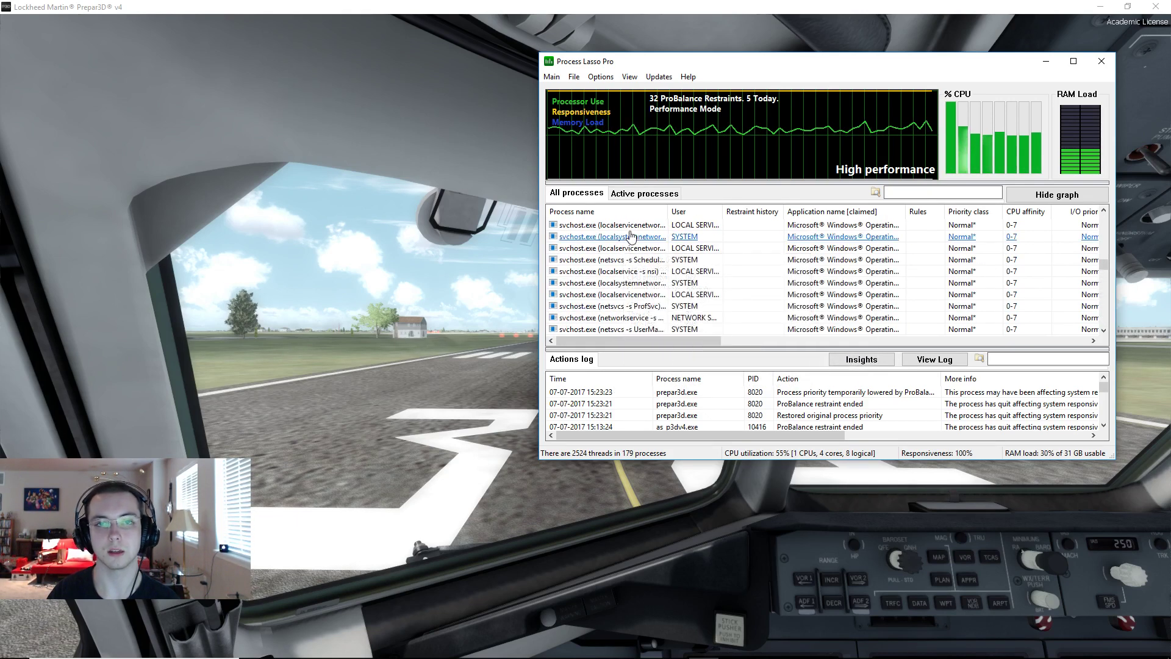
pyautogui.click(662, 193)
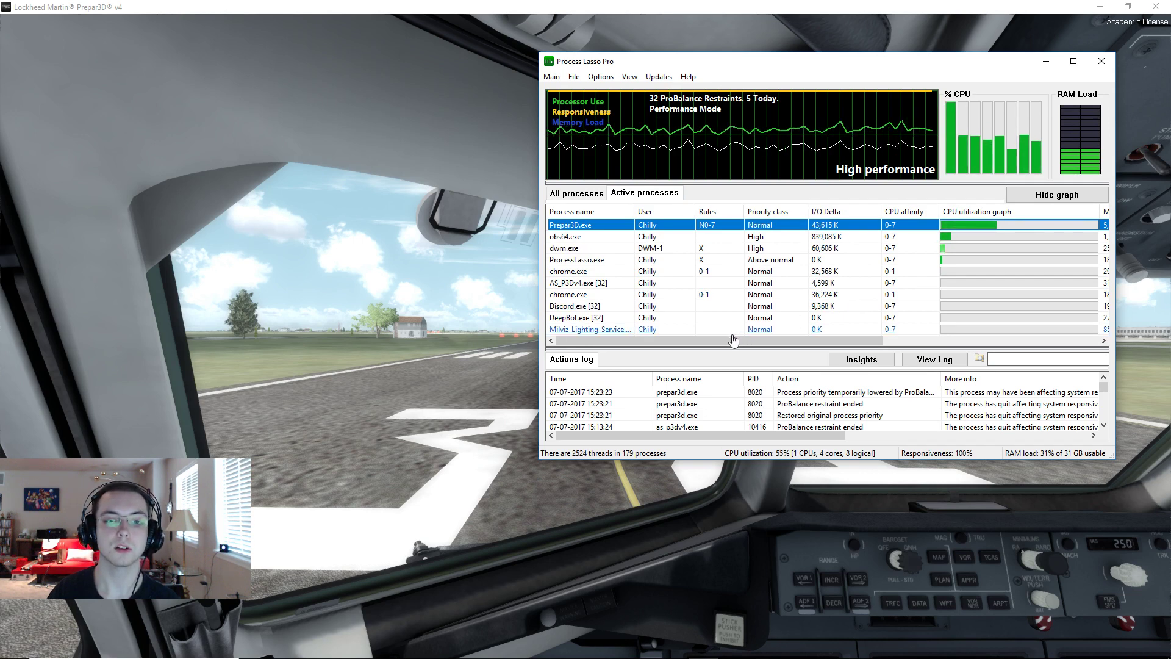
# - Set the priority class of the Prepar3D.exe process to always High
pyautogui.rightClick(592, 226)
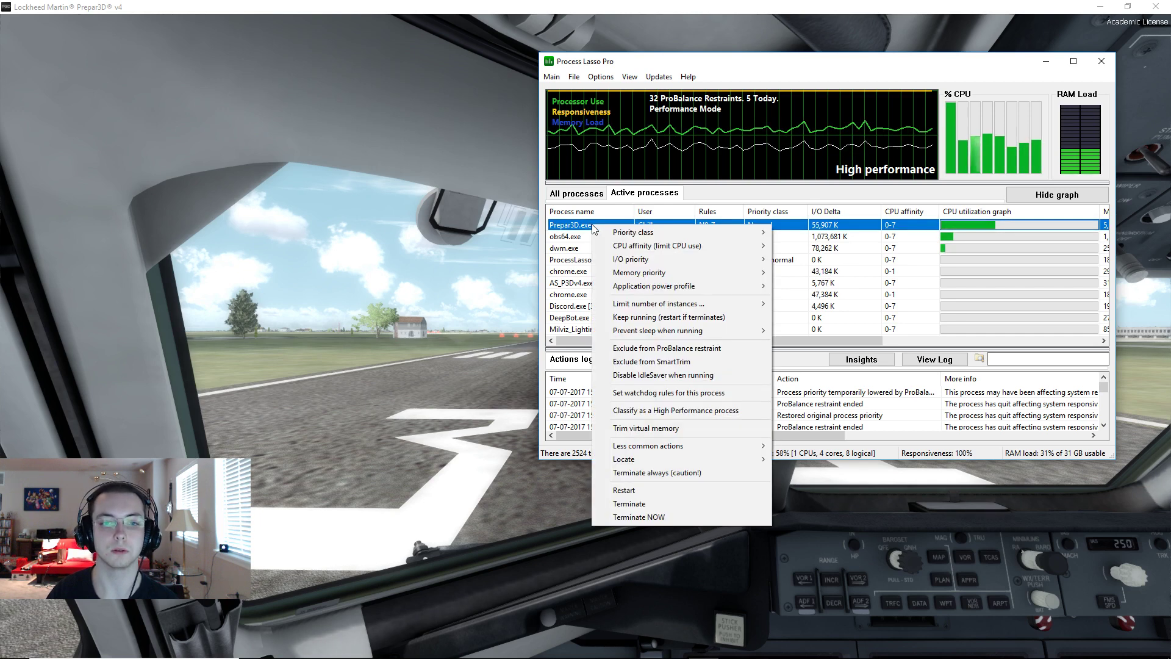
pyautogui.click(579, 229)
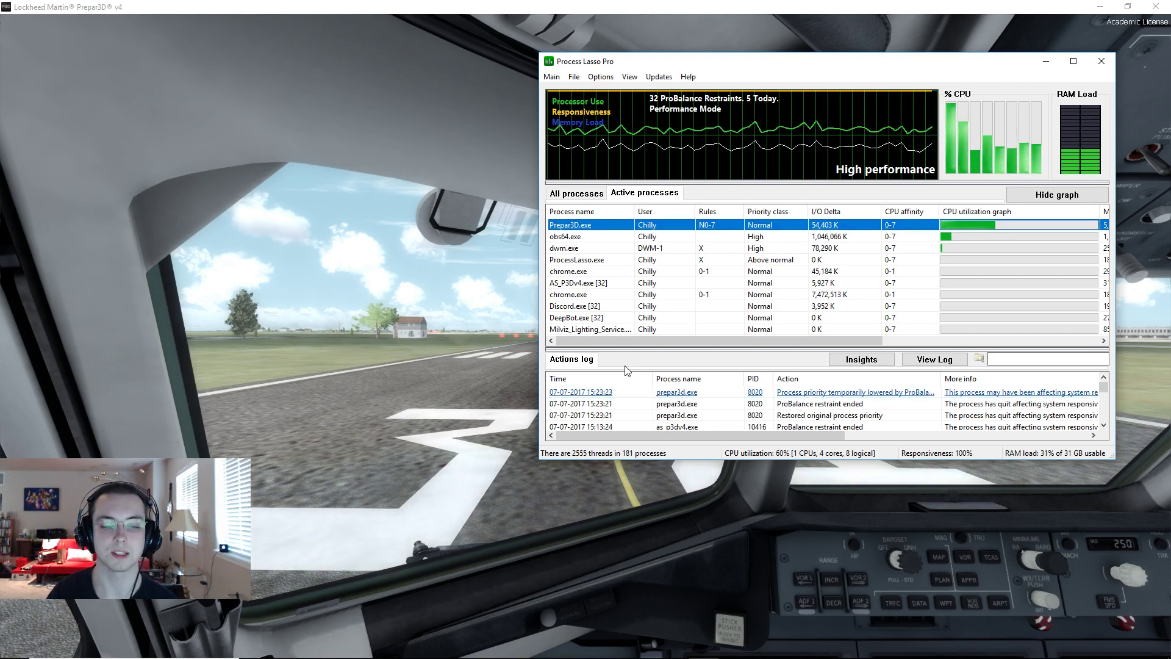
pyautogui.rightClick(613, 227)
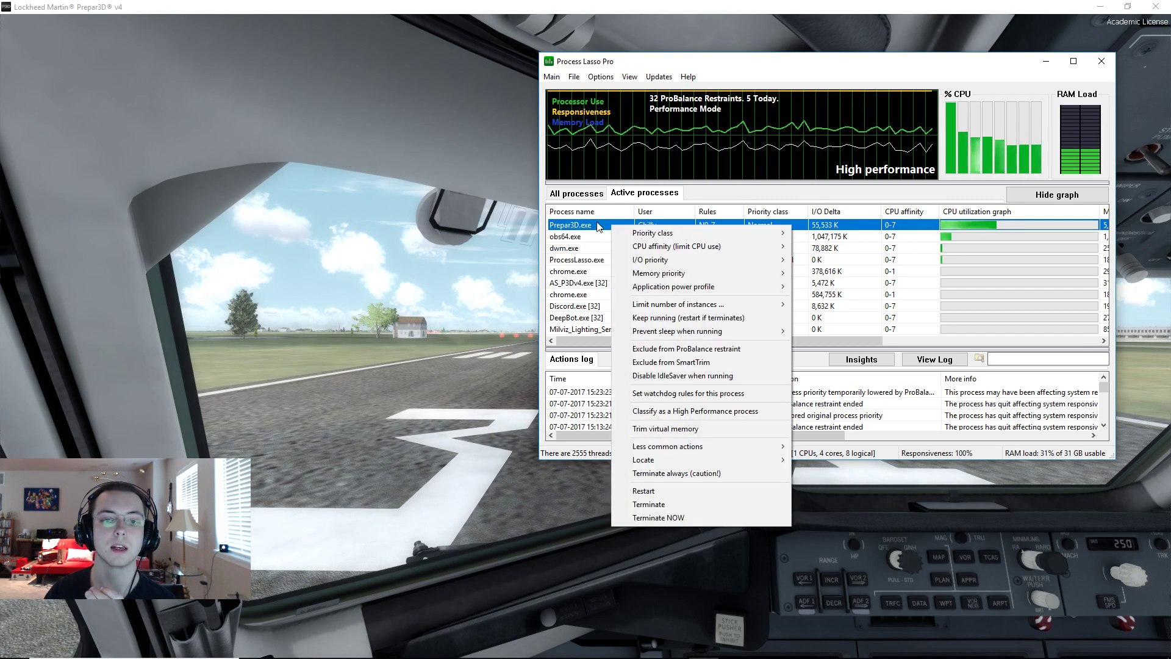
pyautogui.click(601, 226)
pyautogui.rightClick(599, 225)
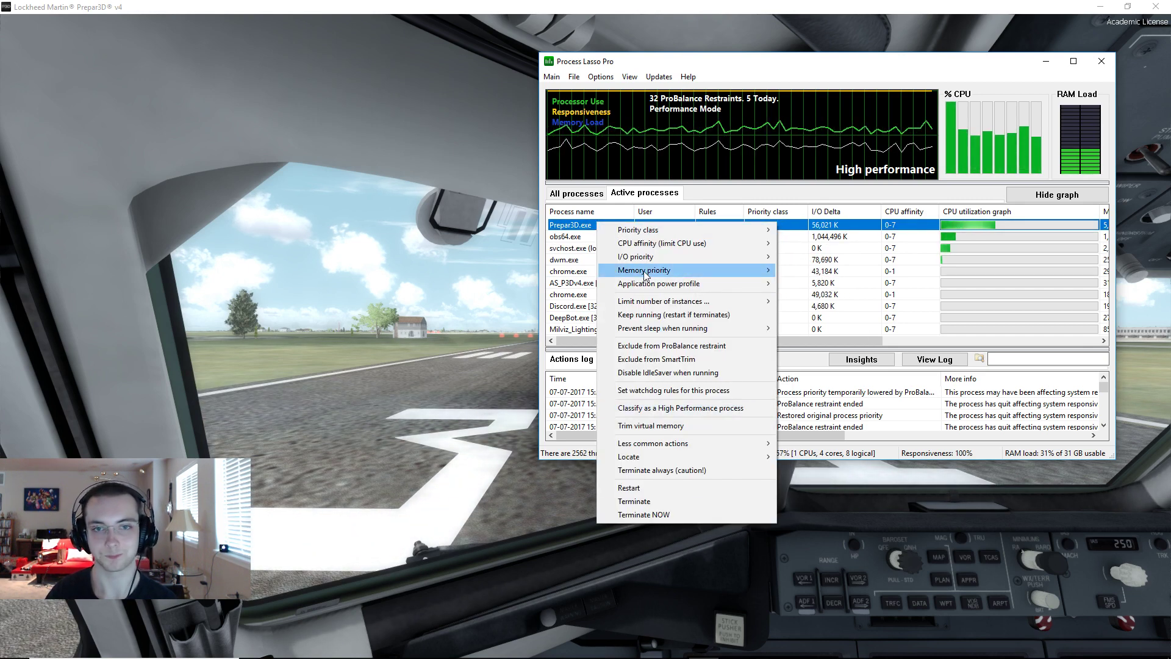
pyautogui.moveTo(716, 230)
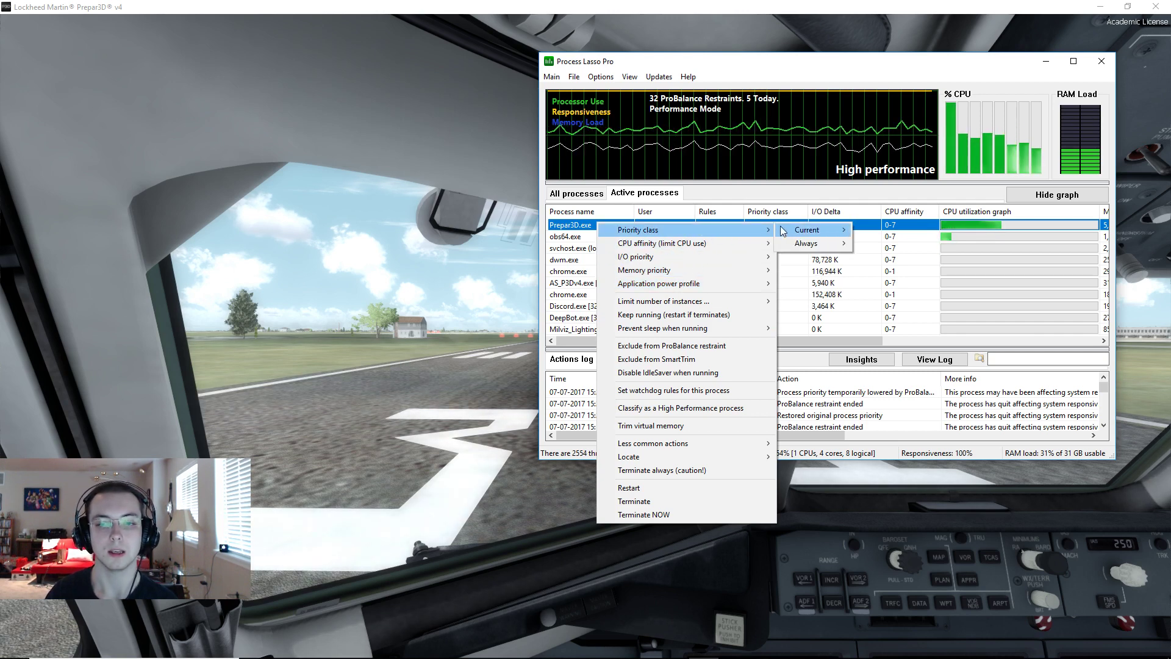
pyautogui.moveTo(815, 244)
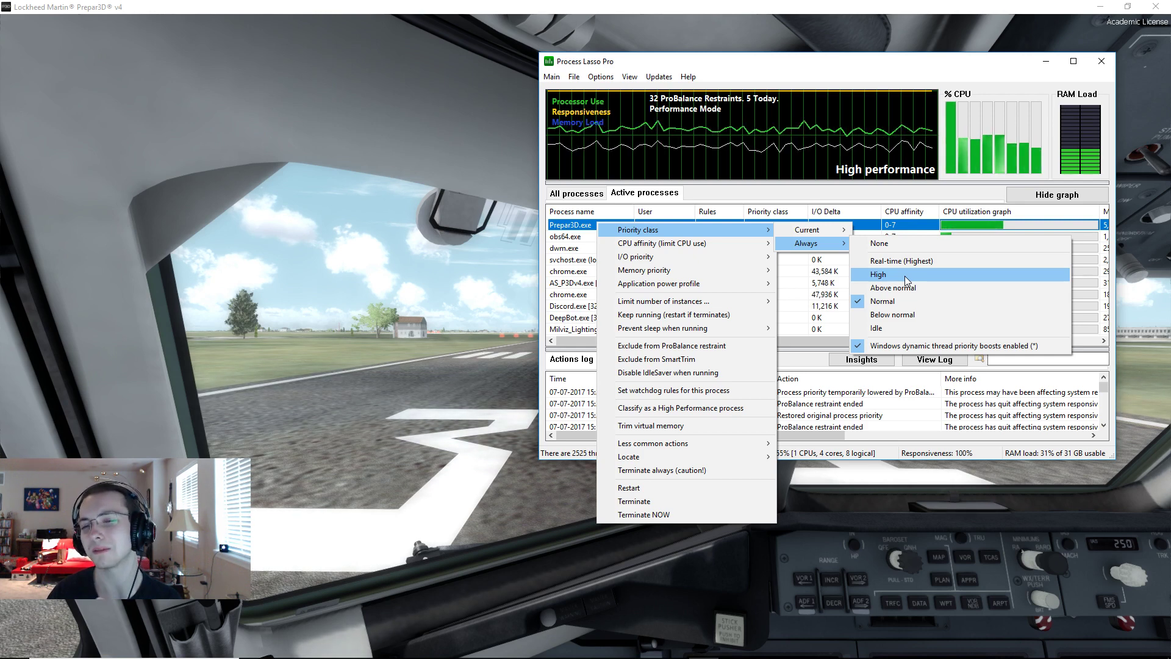
pyautogui.click(905, 276)
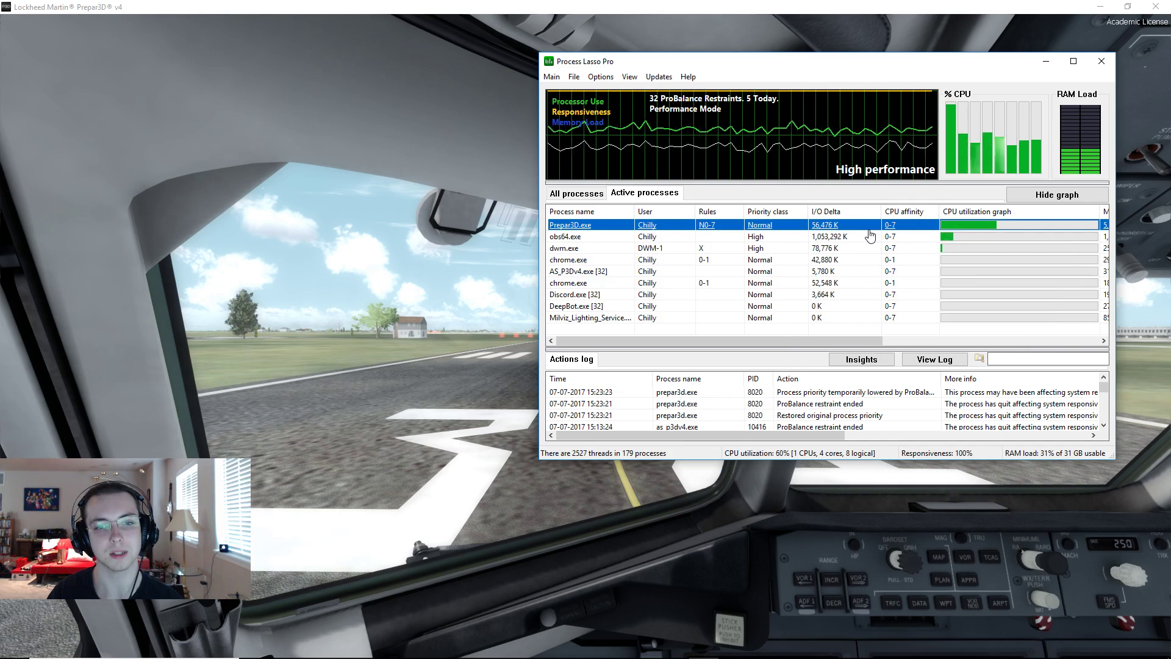
# - Set the permanent CPU affinity of Prepar3D.exe to CPU 2 through CPU 7, excluding CPU 0 and CPU 1
pyautogui.rightClick(870, 232)
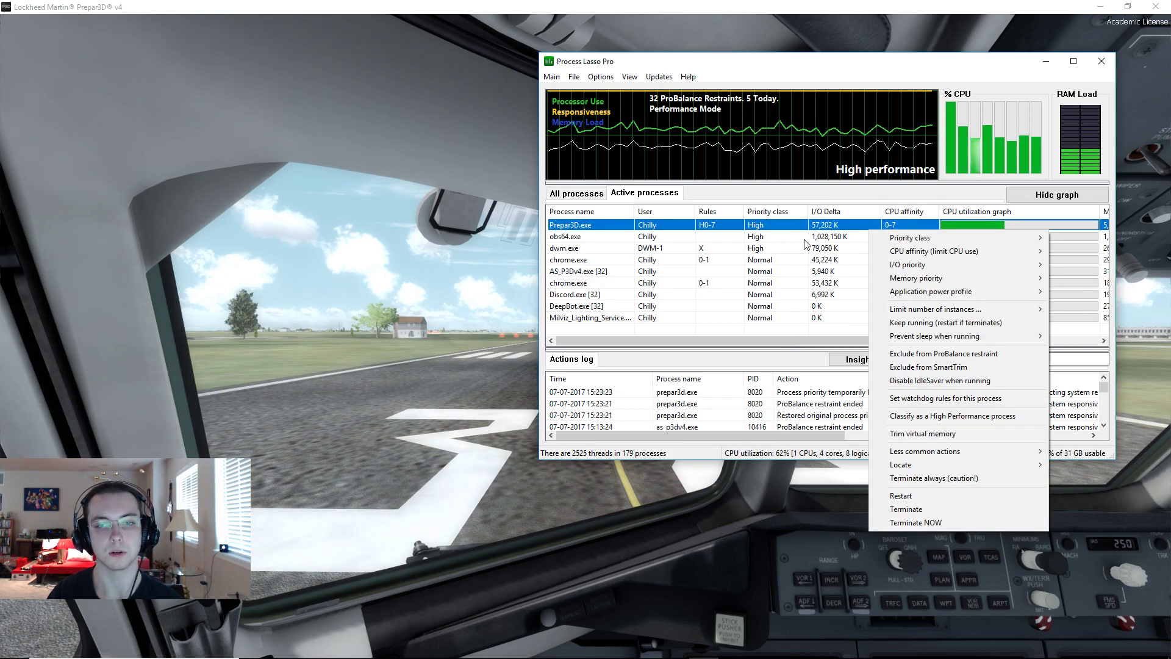
pyautogui.moveTo(969, 252)
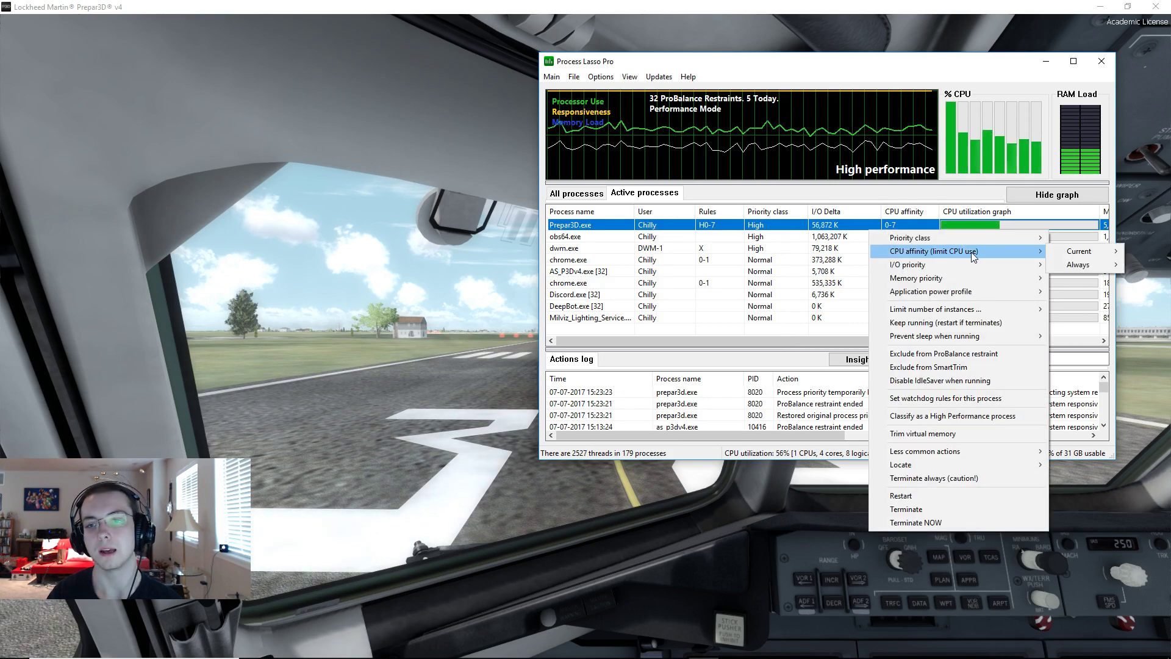
pyautogui.moveTo(1075, 265)
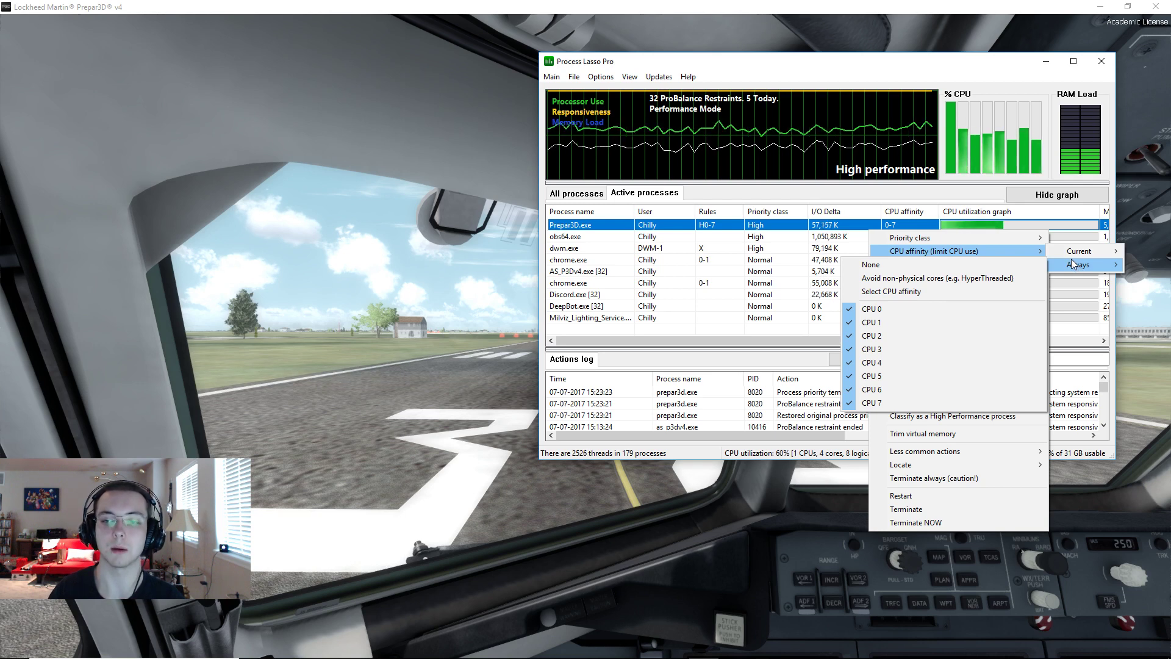
pyautogui.rightClick(744, 225)
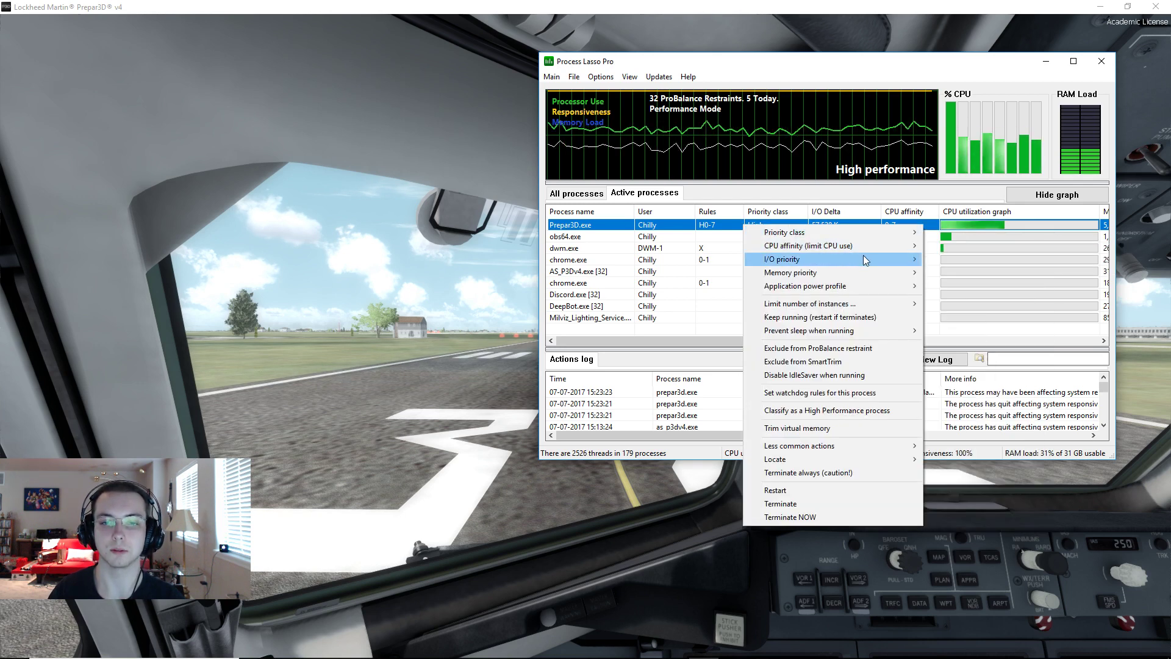
pyautogui.moveTo(871, 247)
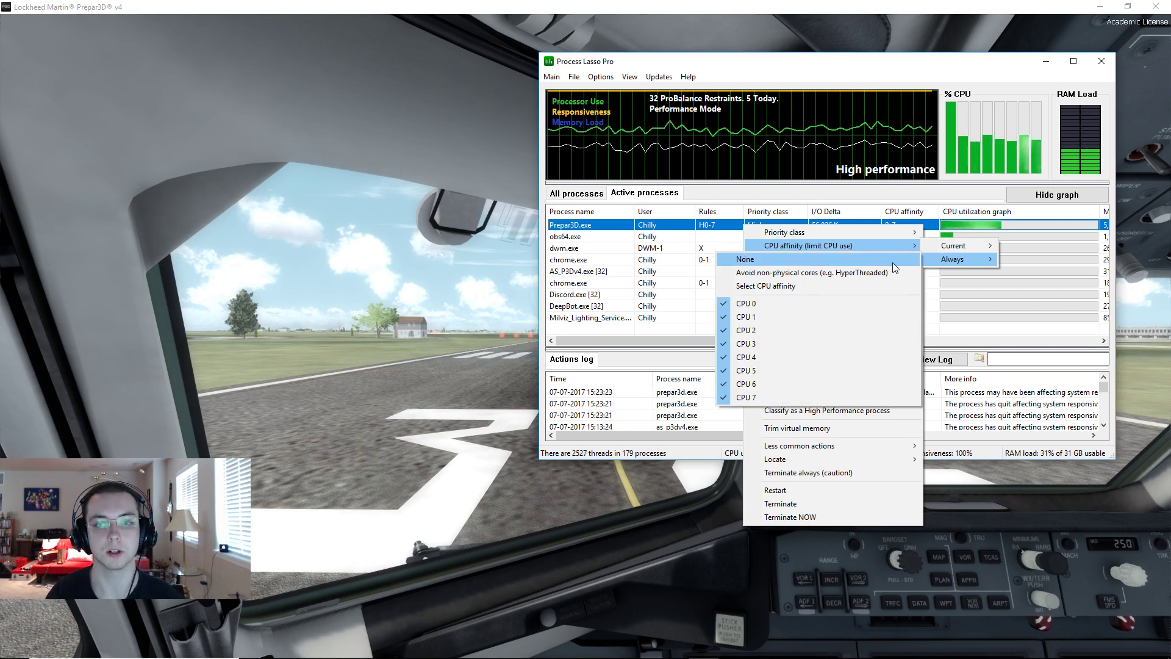
pyautogui.click(862, 278)
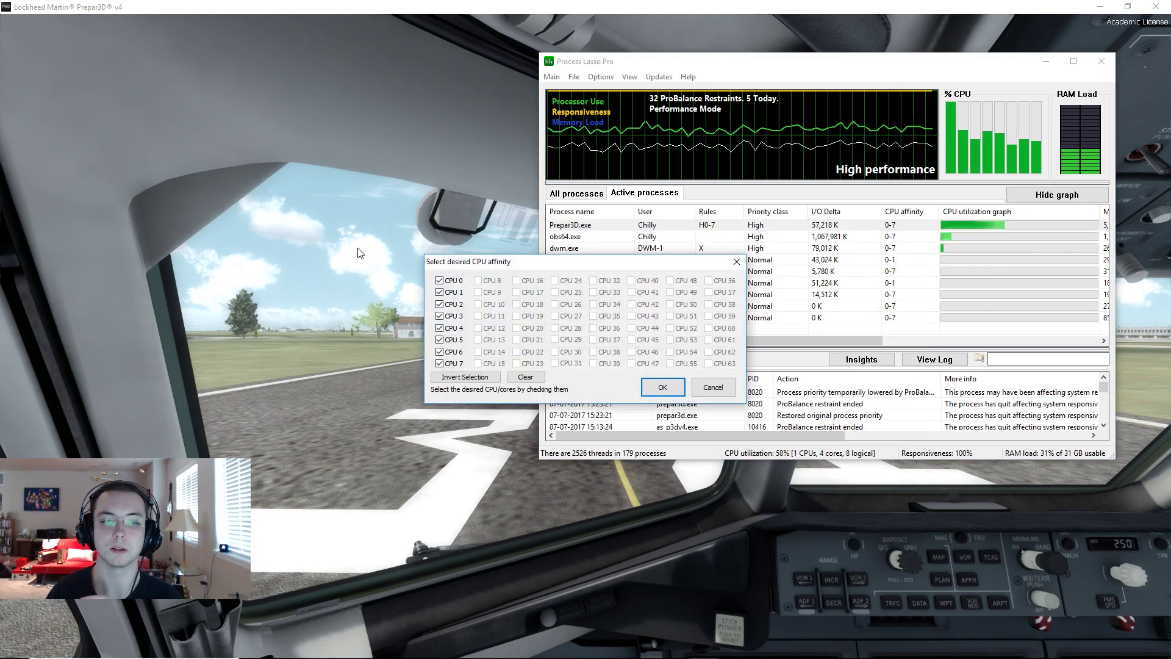
pyautogui.moveTo(481, 266); pyautogui.dragTo(581, 231)
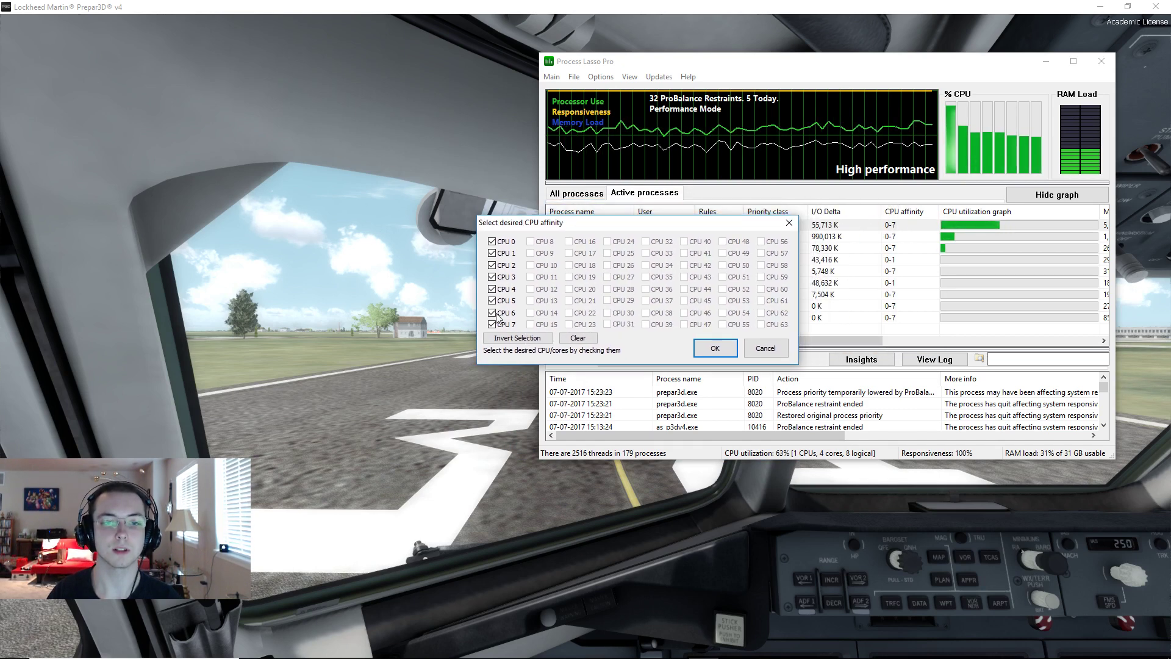
pyautogui.click(505, 244)
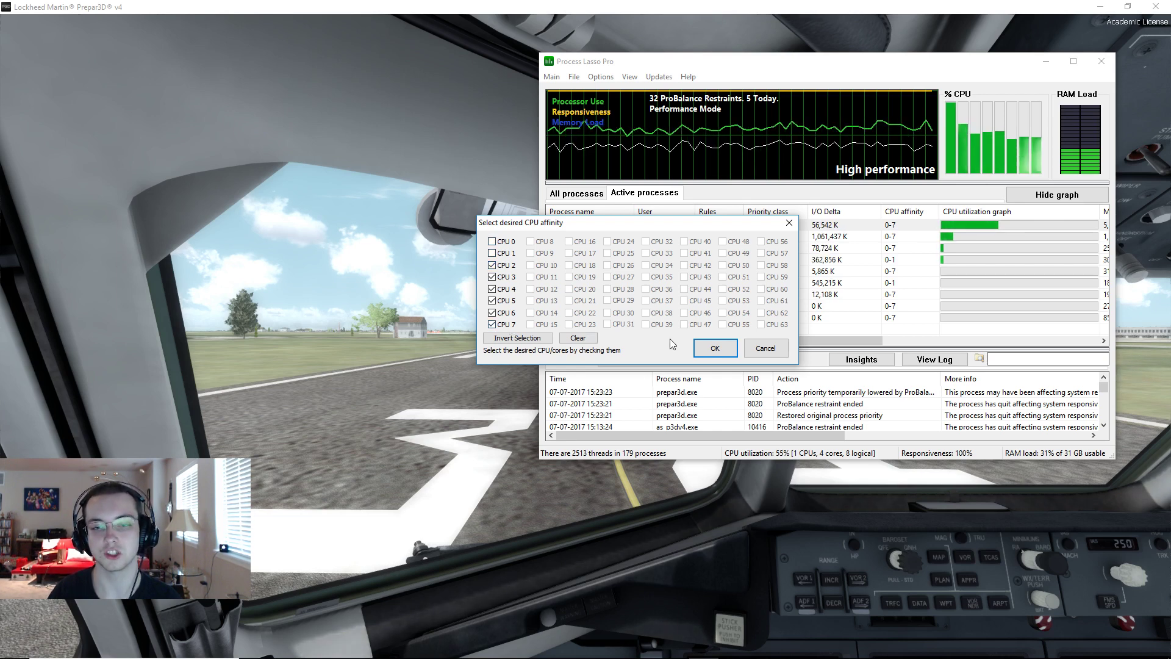
pyautogui.click(715, 348)
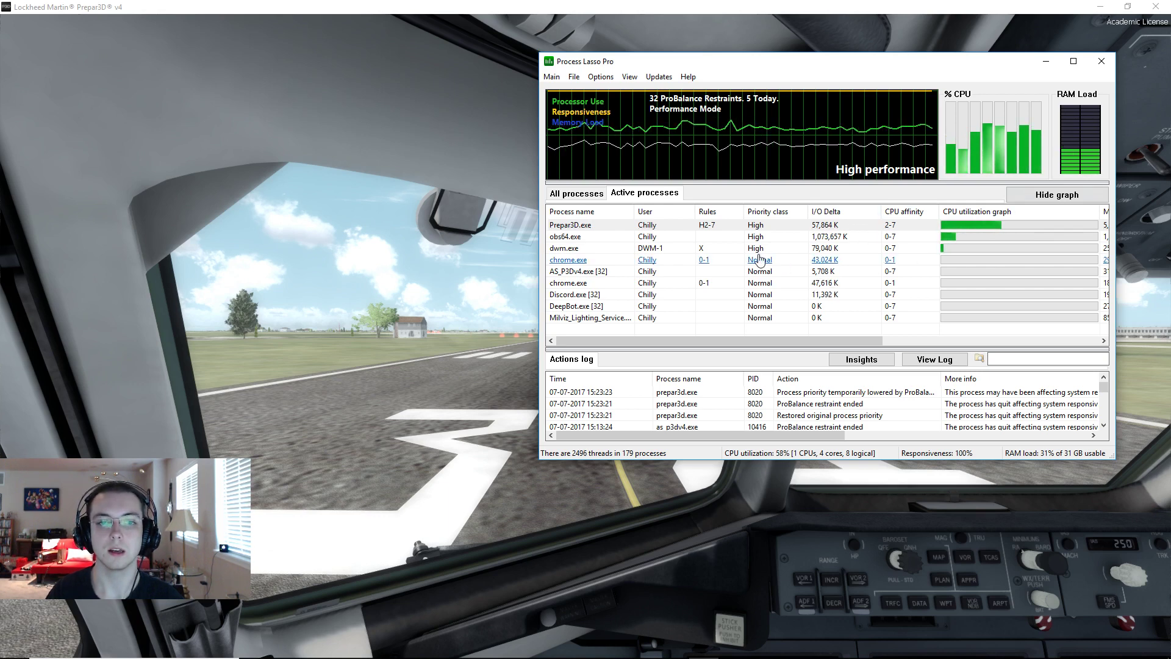
# - Set the permanent CPU affinity of obs64.exe to CPU 0 and CPU 1 only
pyautogui.rightClick(728, 242)
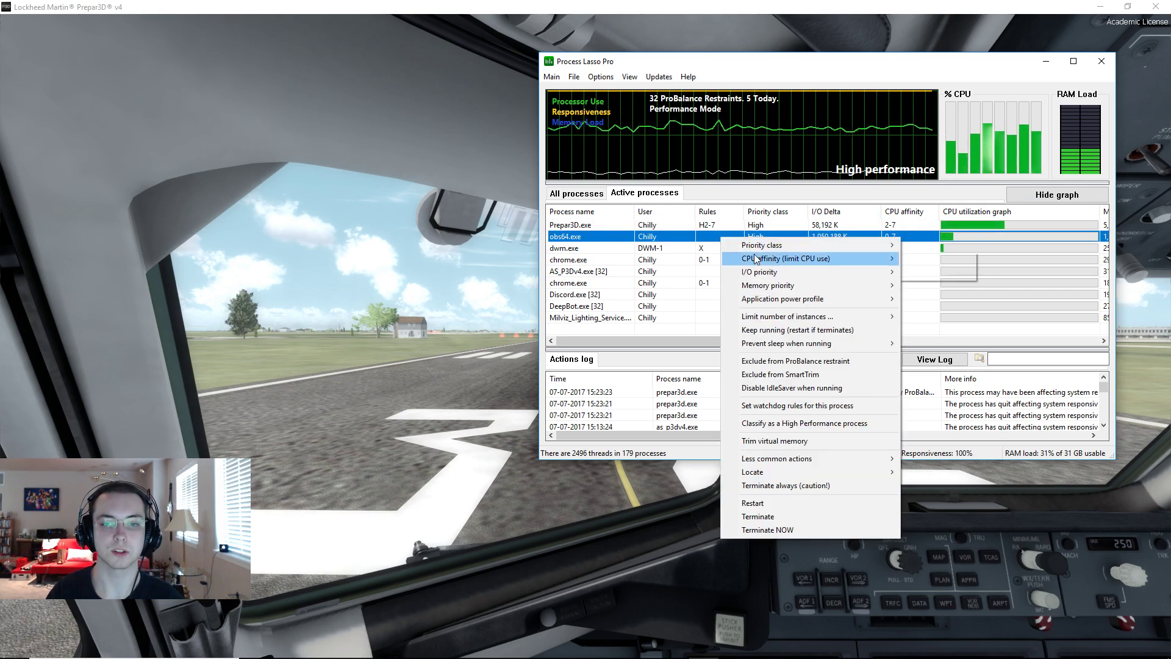
pyautogui.moveTo(759, 259)
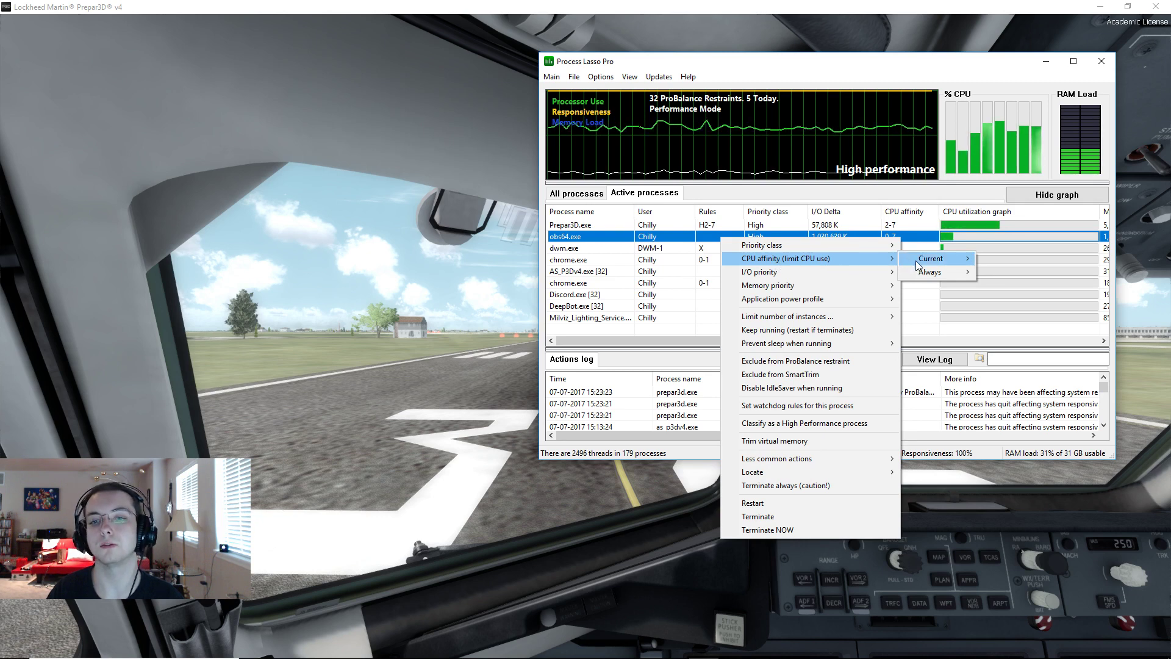
pyautogui.moveTo(925, 270)
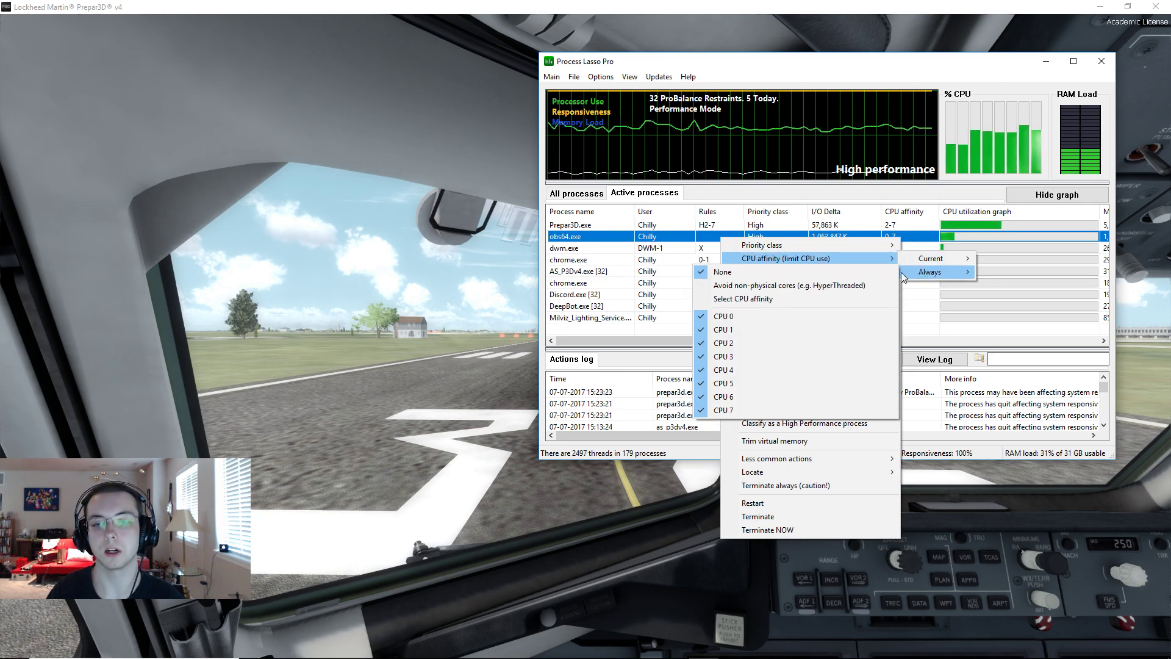
pyautogui.click(853, 298)
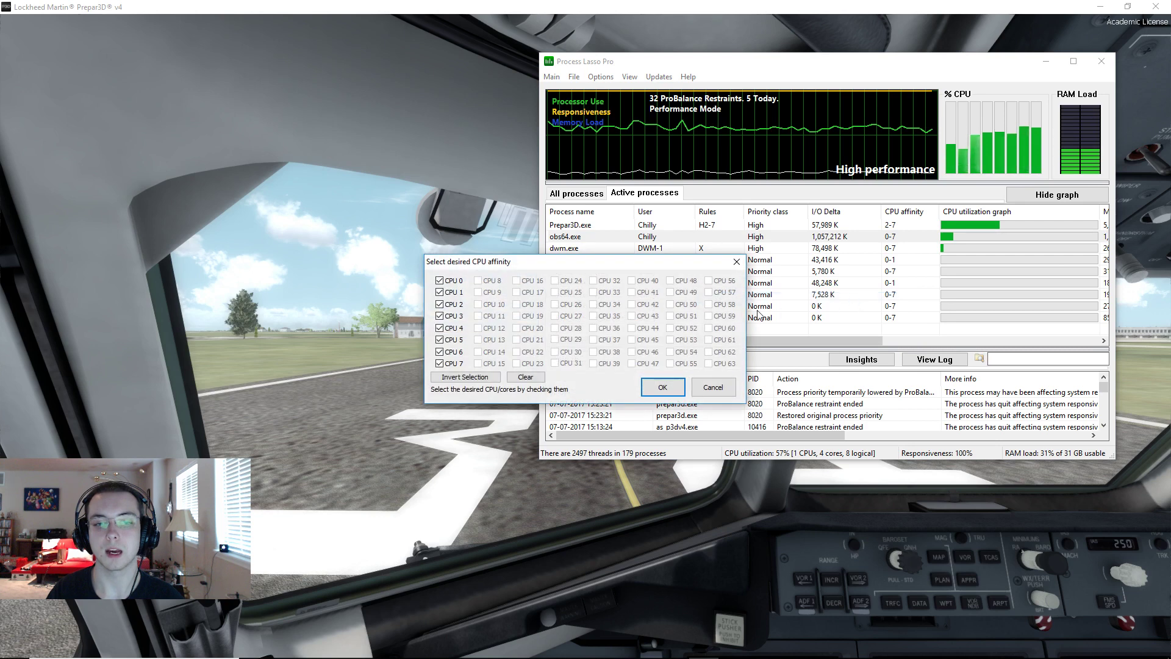
pyautogui.click(447, 304)
pyautogui.click(448, 316)
pyautogui.click(449, 328)
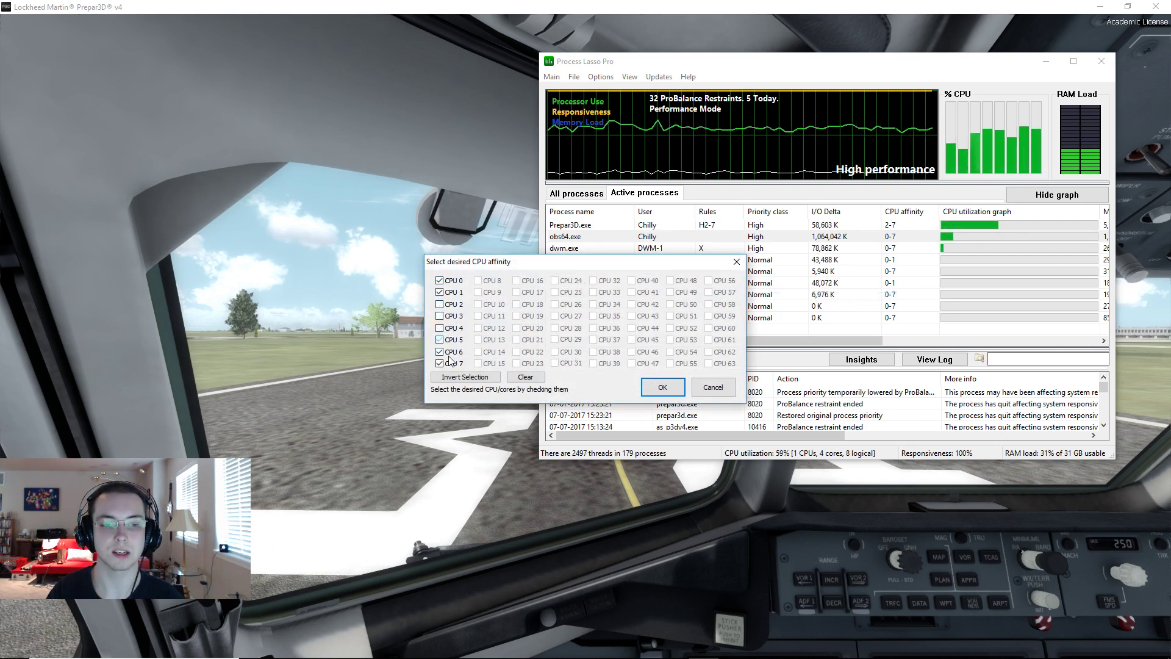
pyautogui.click(448, 353)
pyautogui.click(448, 364)
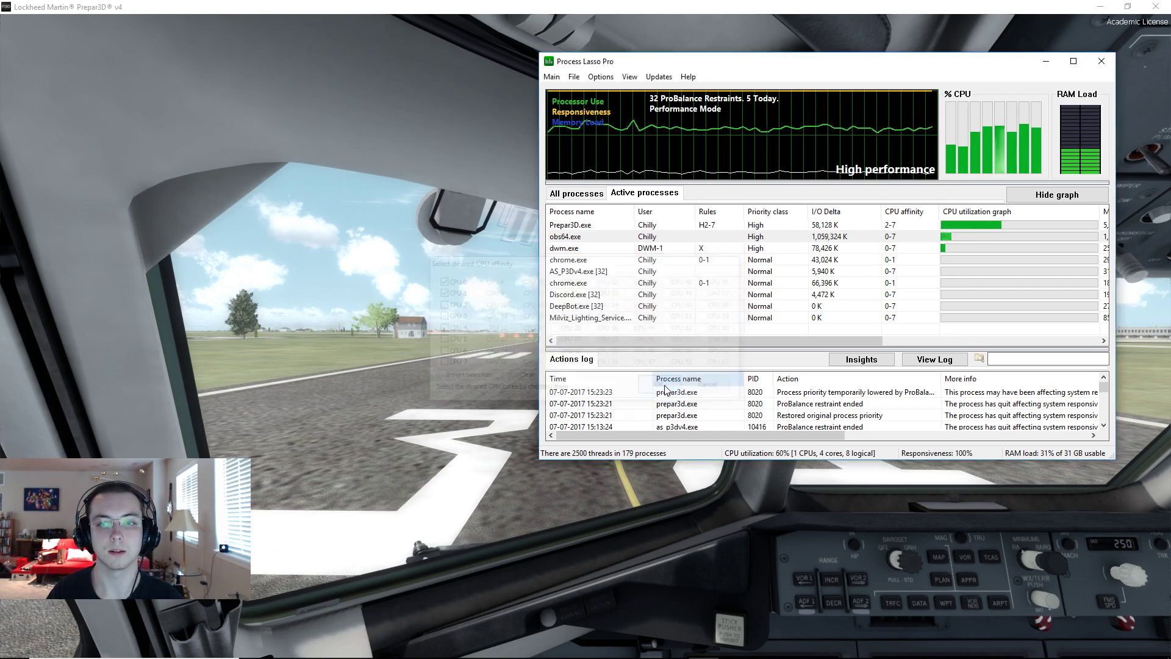
pyautogui.click(662, 386)
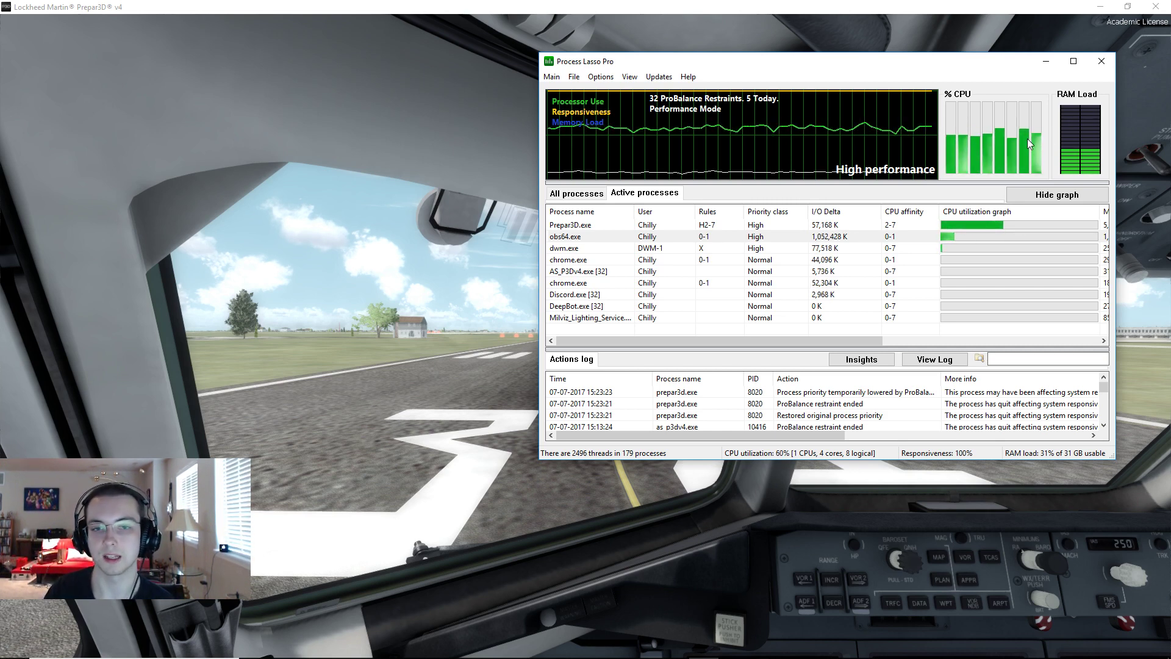
# - Exclude the Prepar3D.exe process from ProBalance restraint and from SmartTrim
pyautogui.rightClick(755, 225)
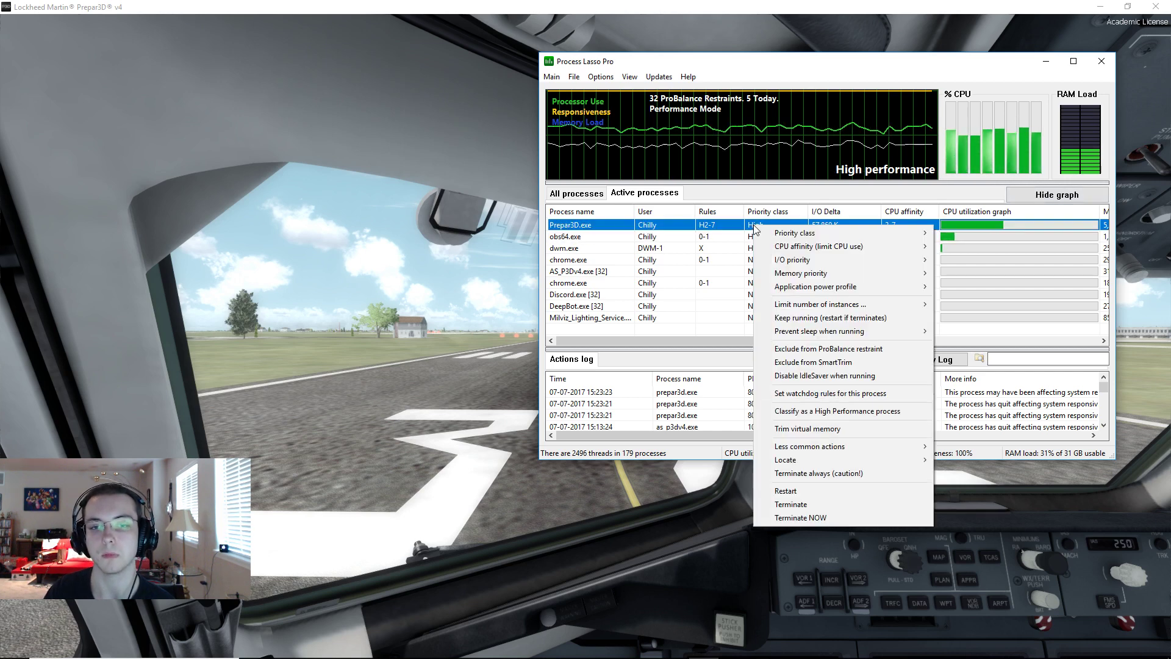
pyautogui.moveTo(795, 250)
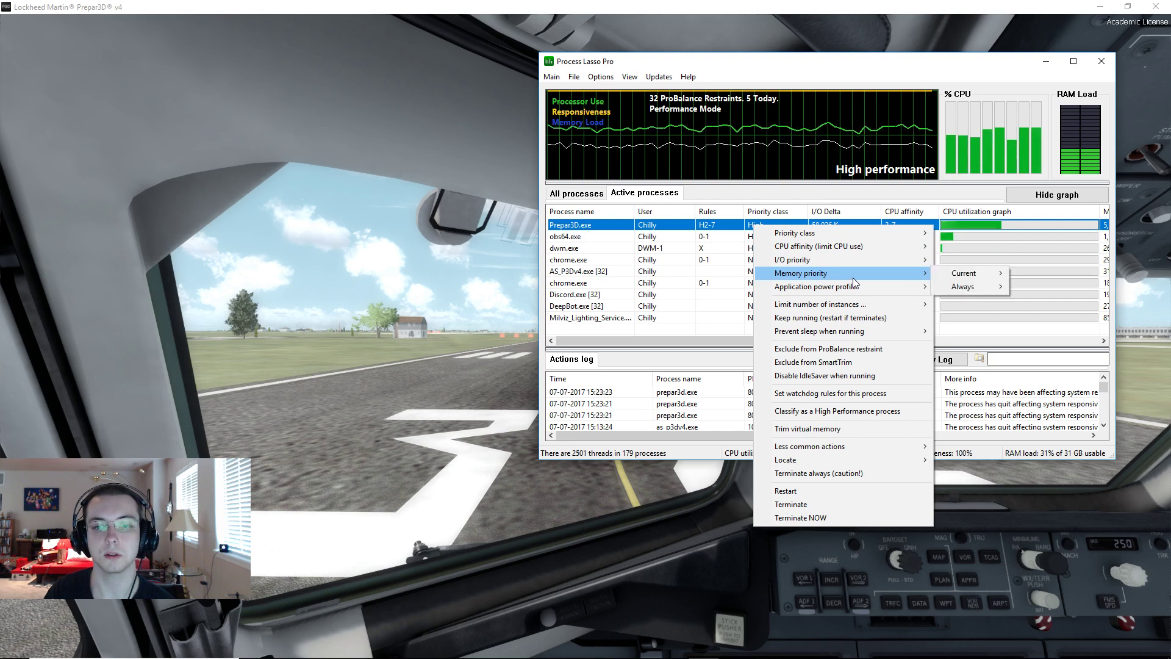
pyautogui.click(882, 348)
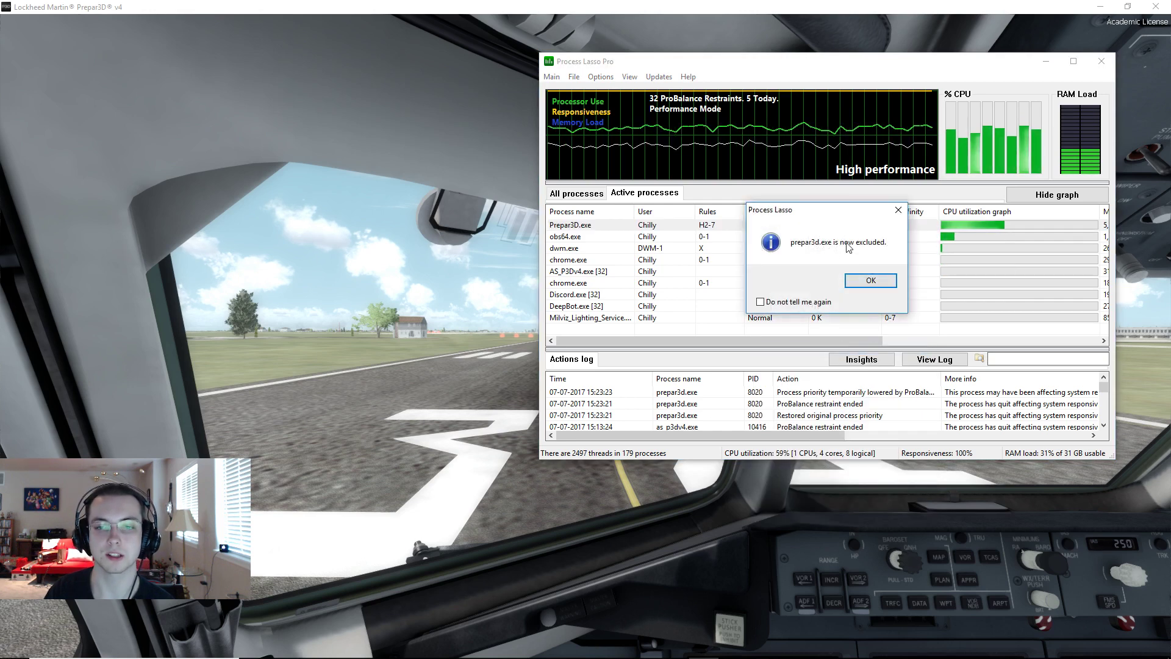
pyautogui.click(871, 280)
pyautogui.rightClick(857, 225)
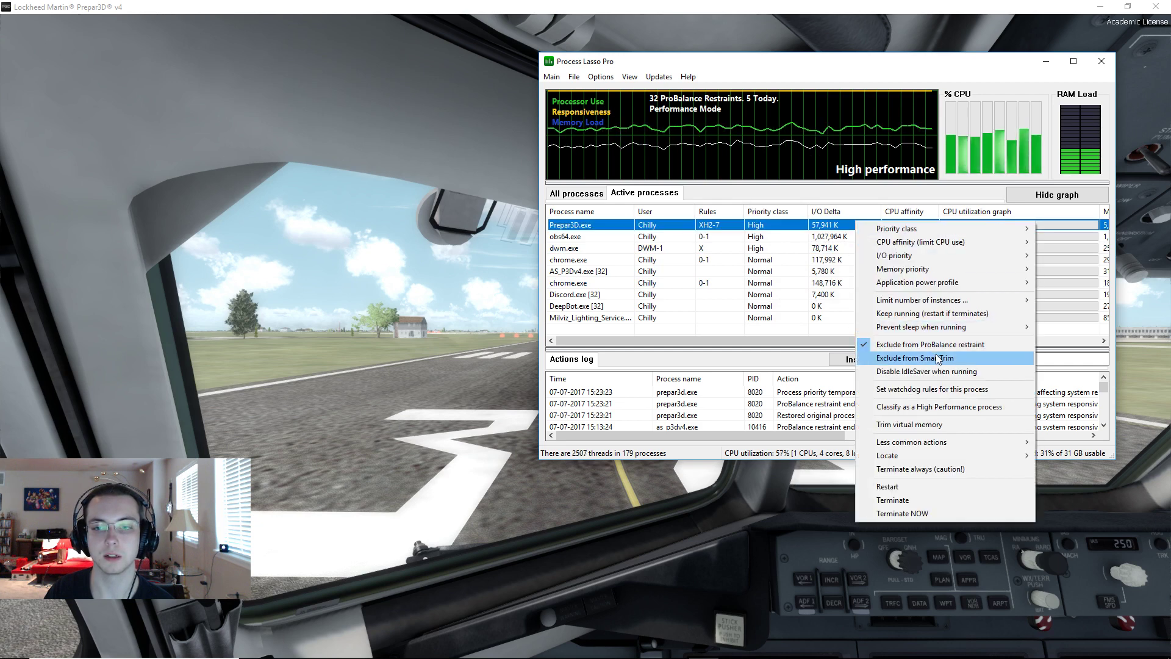
pyautogui.click(884, 344)
pyautogui.click(867, 280)
# - Disable IdleSaver while Prepar3D.exe is running and classify it as a High Performance process
pyautogui.rightClick(850, 229)
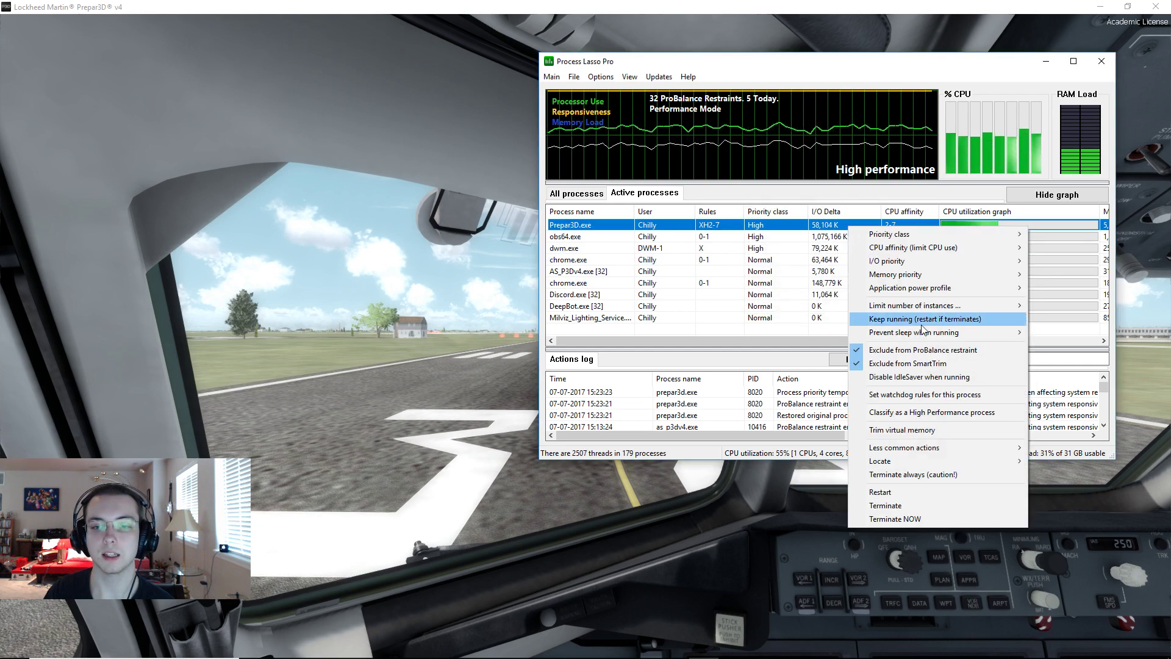
pyautogui.click(942, 374)
pyautogui.rightClick(840, 228)
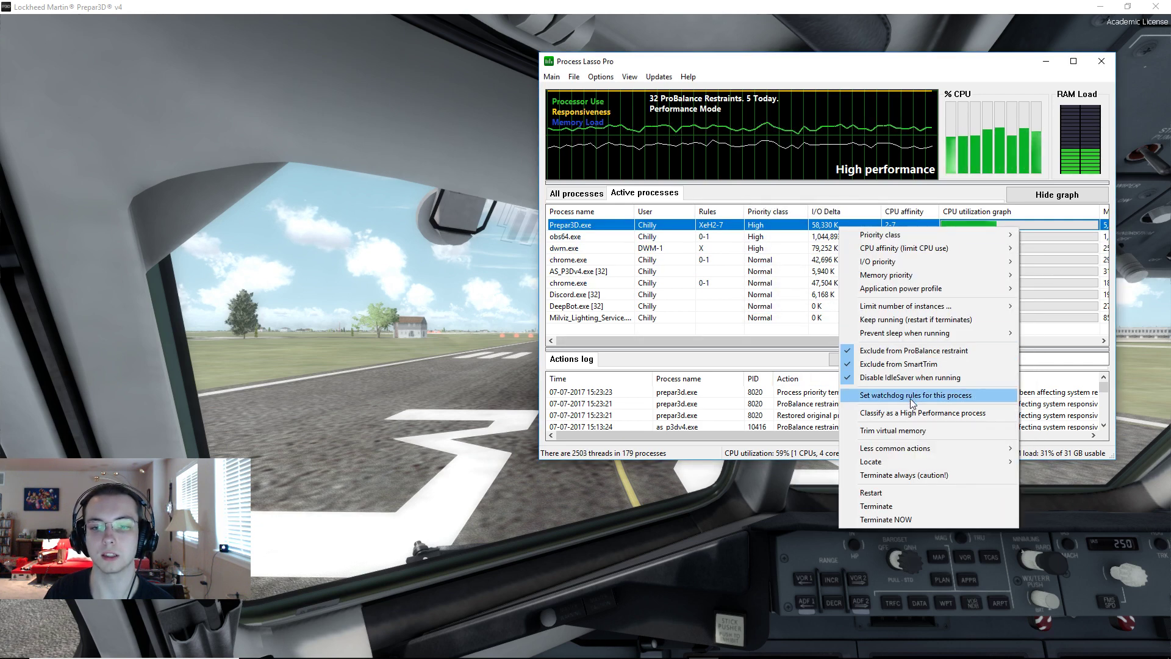
pyautogui.click(916, 413)
pyautogui.click(970, 280)
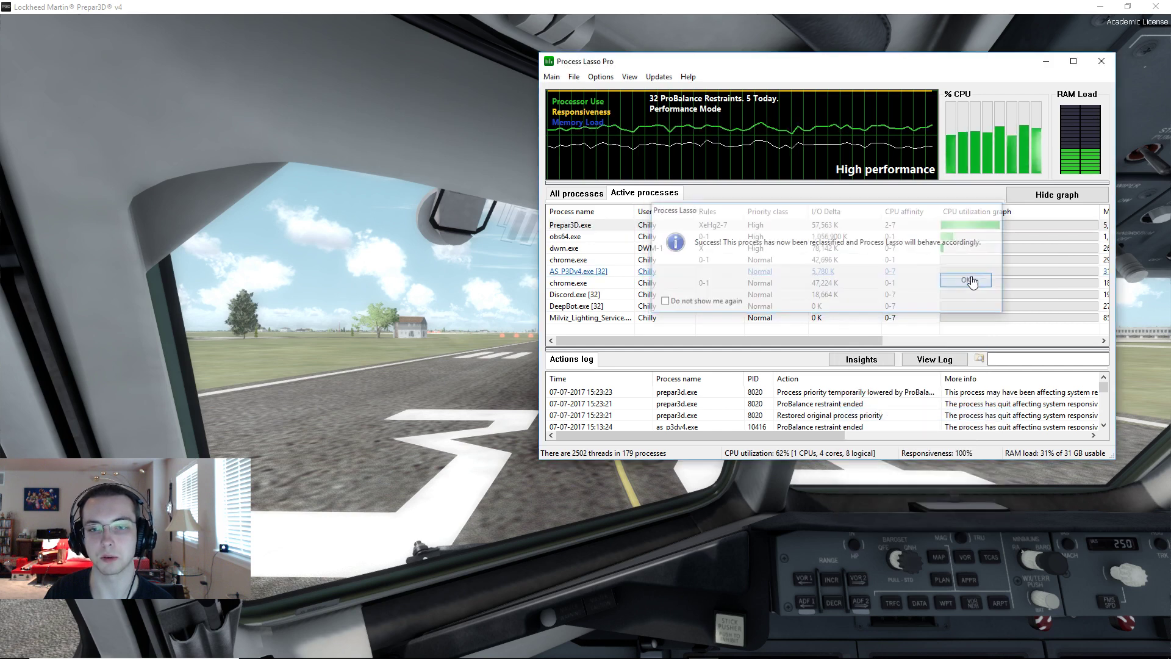
# - Review which rule options are enabled for Prepar3D.exe and check its permanent priority class
pyautogui.rightClick(801, 225)
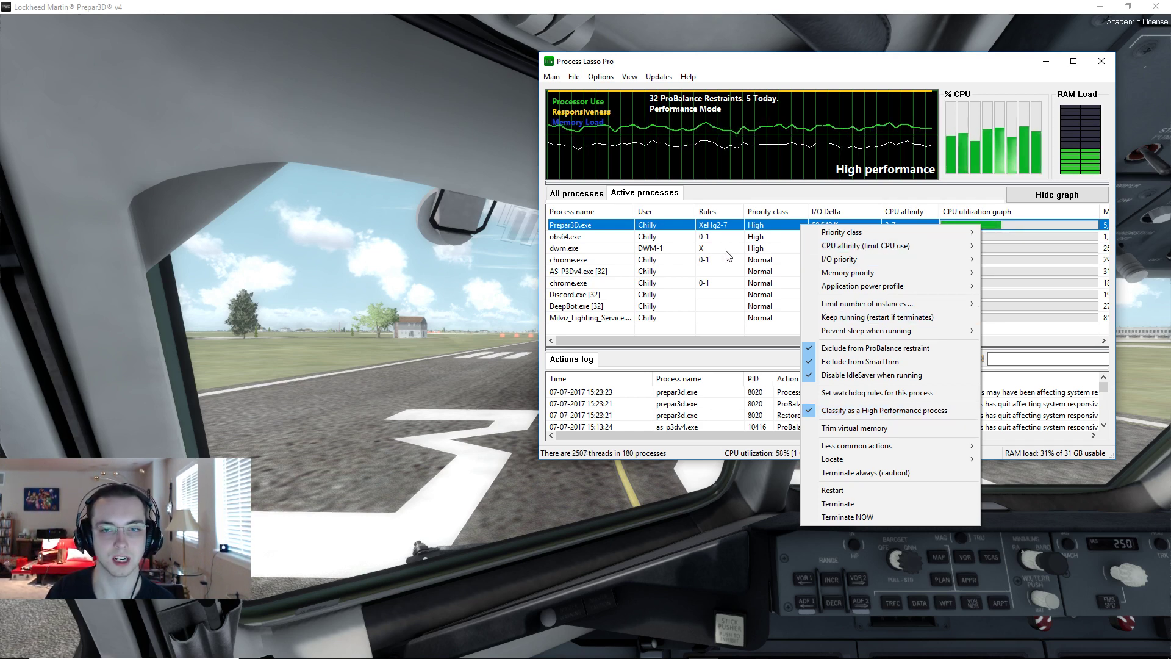
pyautogui.click(740, 228)
pyautogui.rightClick(739, 228)
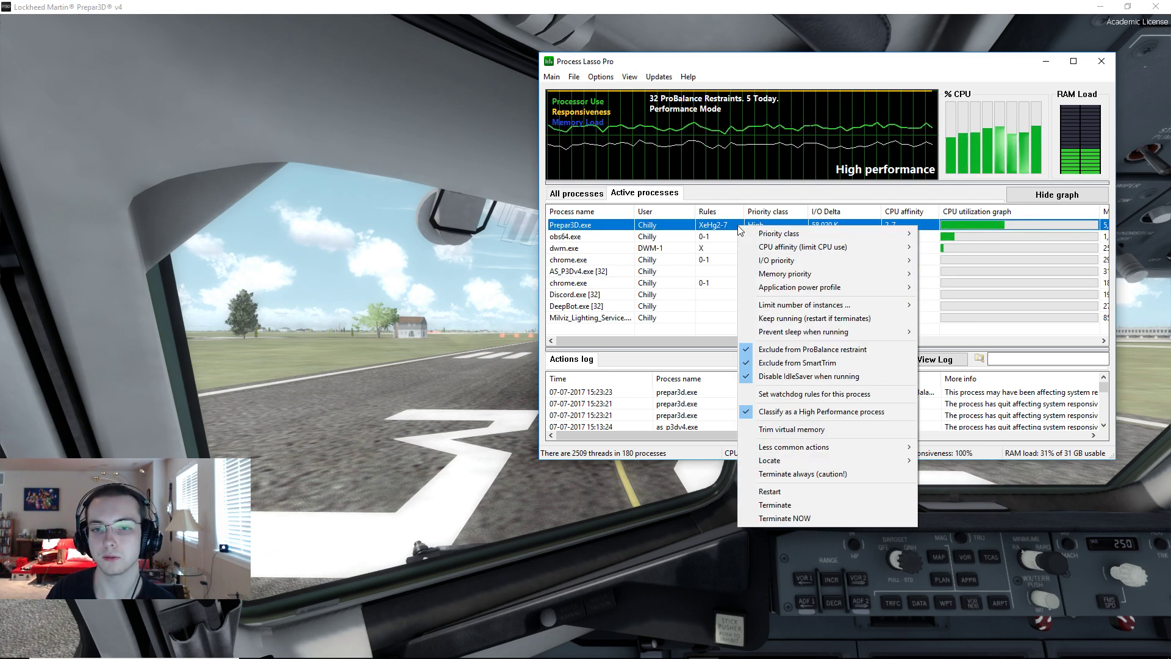
pyautogui.moveTo(854, 234)
pyautogui.moveTo(933, 235)
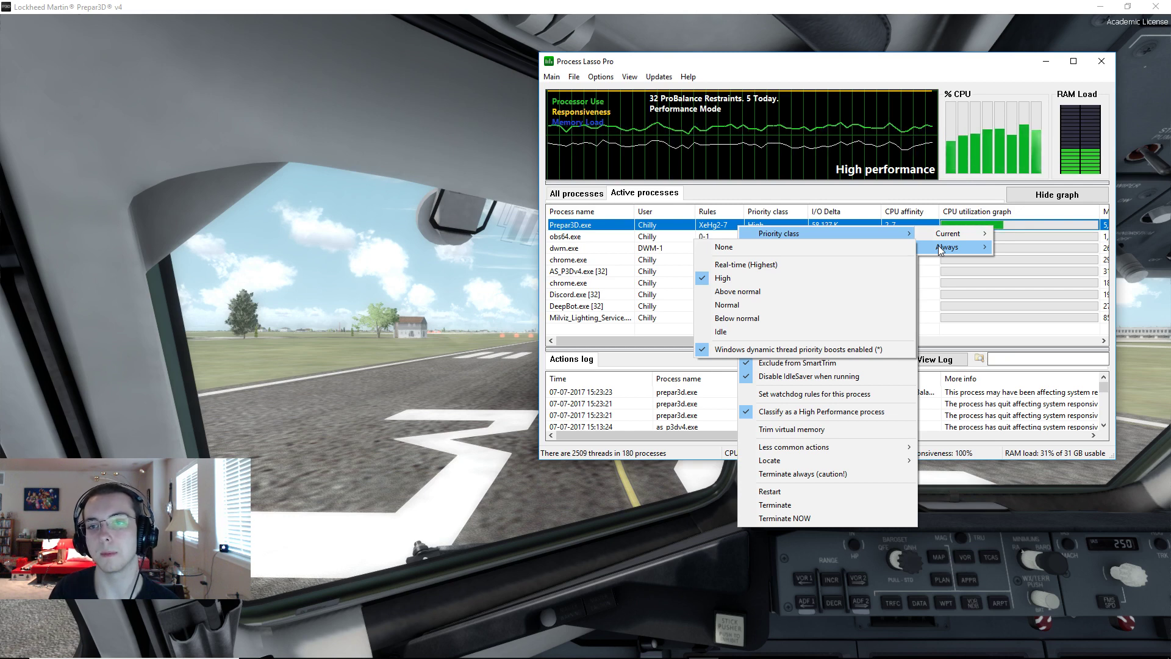
pyautogui.click(965, 138)
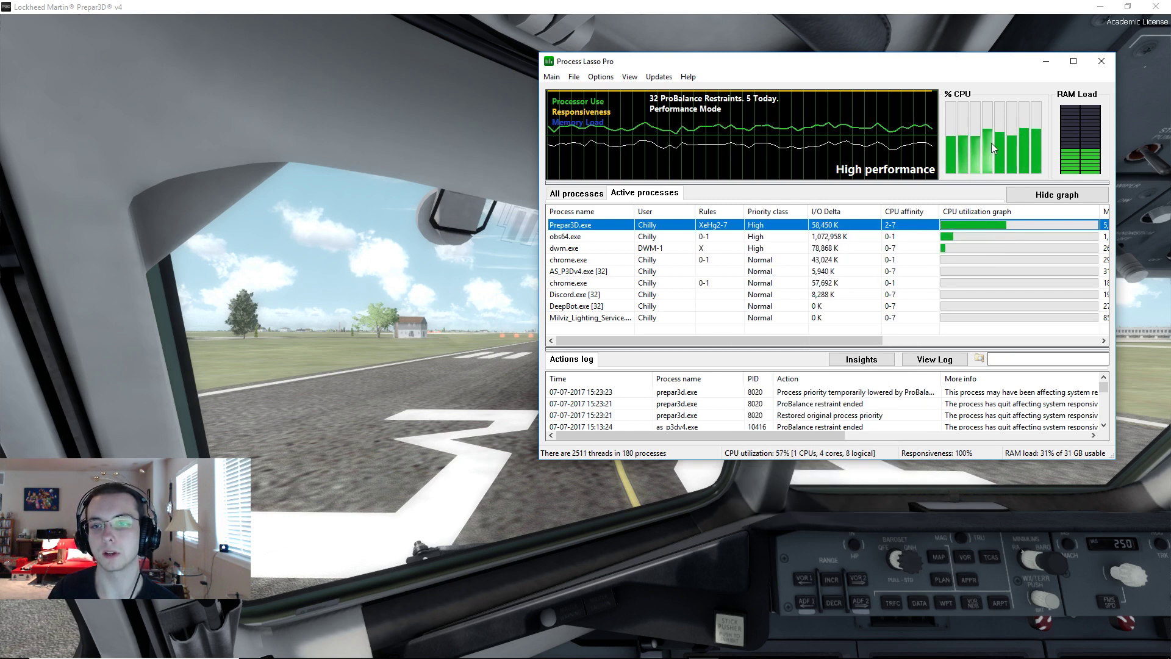